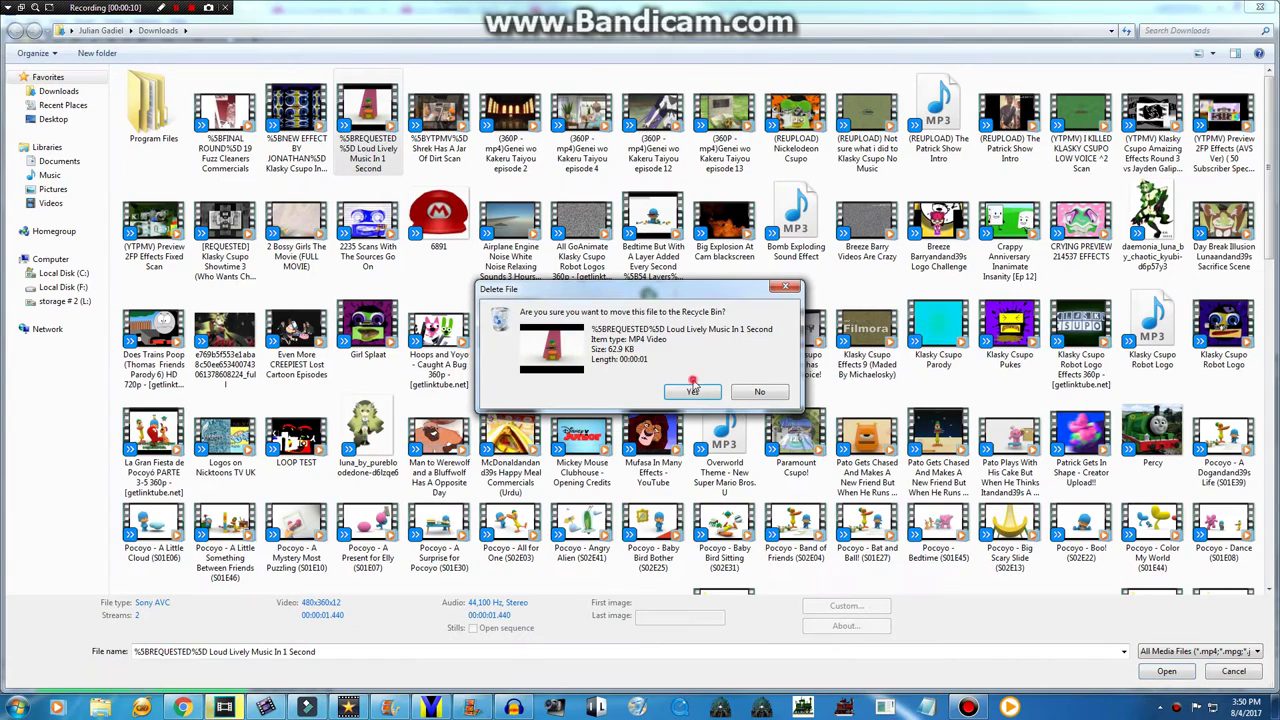
Delete the "%5BREQUESTED%5D Loud Lively Music In 1 Second" and "Kid Temper Tantrum Fidget Spinner Freak Out Compilation" videos from the Downloads folder
{"action": "left_click", "coordinate": [682, 390]}
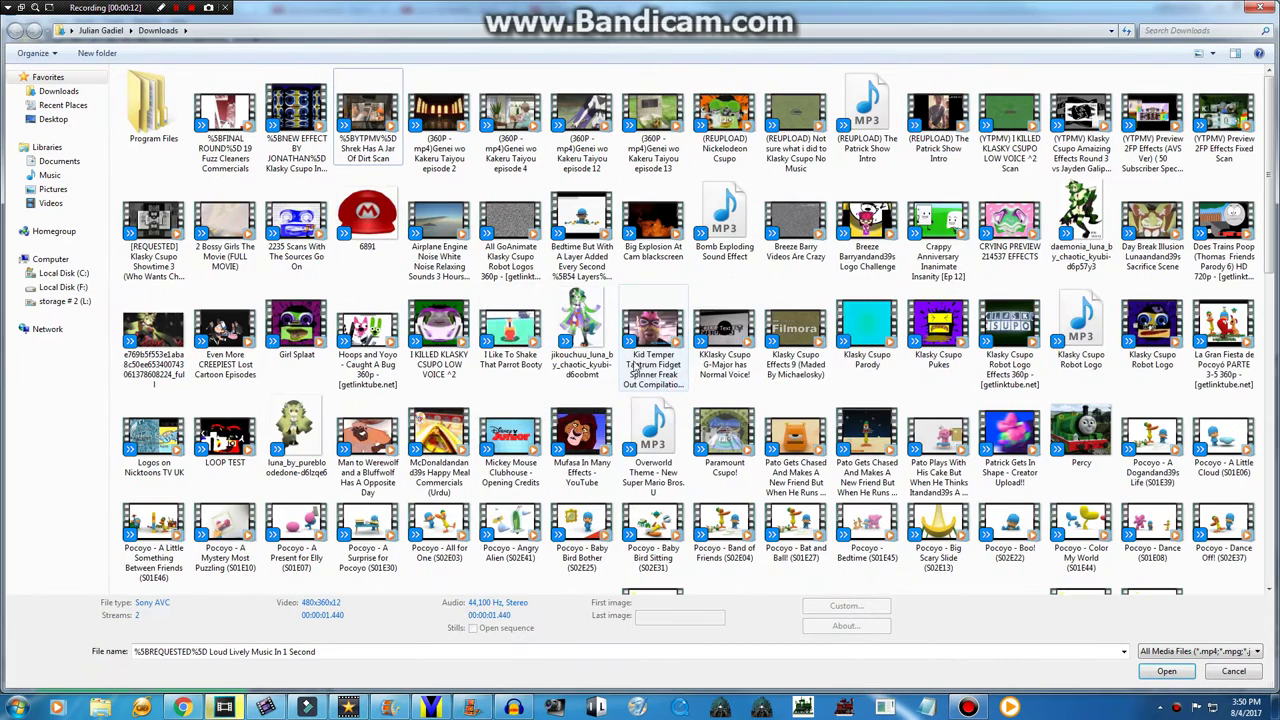
{"action": "left_click", "coordinate": [700, 318]}
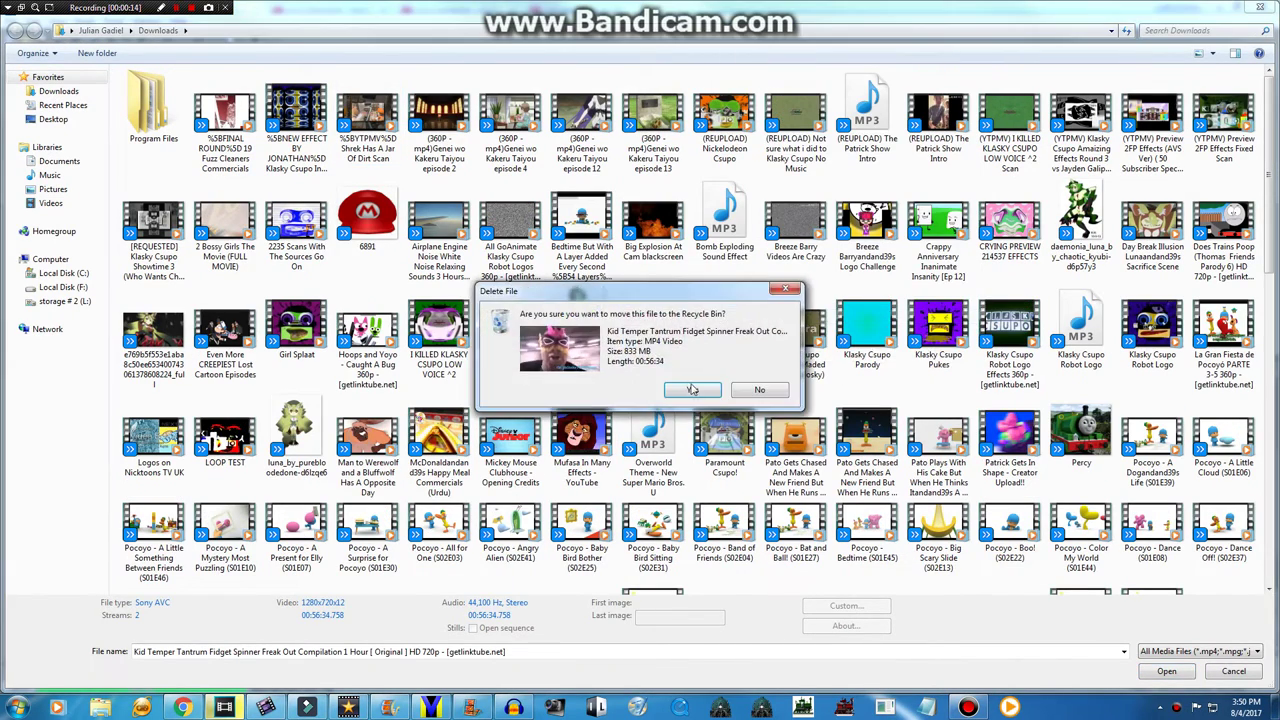
{"action": "left_click", "coordinate": [703, 368]}
Replace the scan.veg project's missing media, including 2.wav, 6.wav, 7.wav and Image4.jpg, with the "Klasky Csupo Effects 9 (Maded By Michaelosky)" video
{"action": "double_click", "coordinate": [714, 355]}
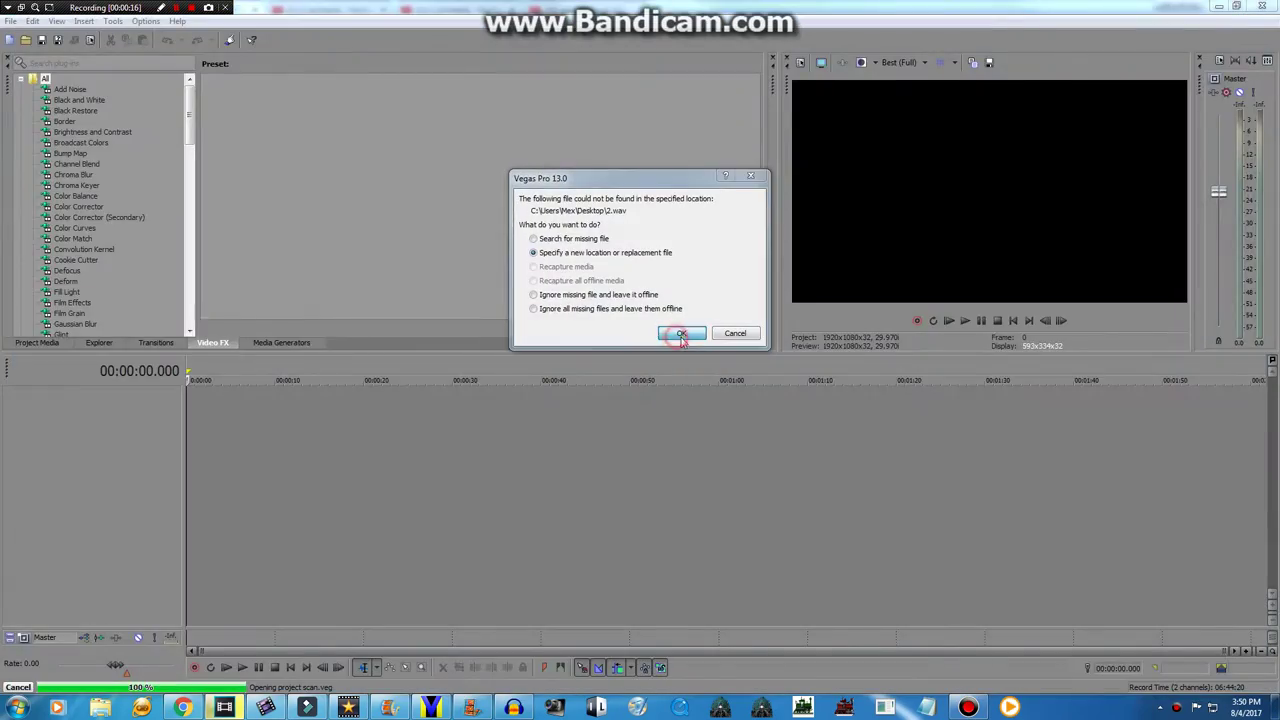
{"action": "left_click", "coordinate": [682, 334]}
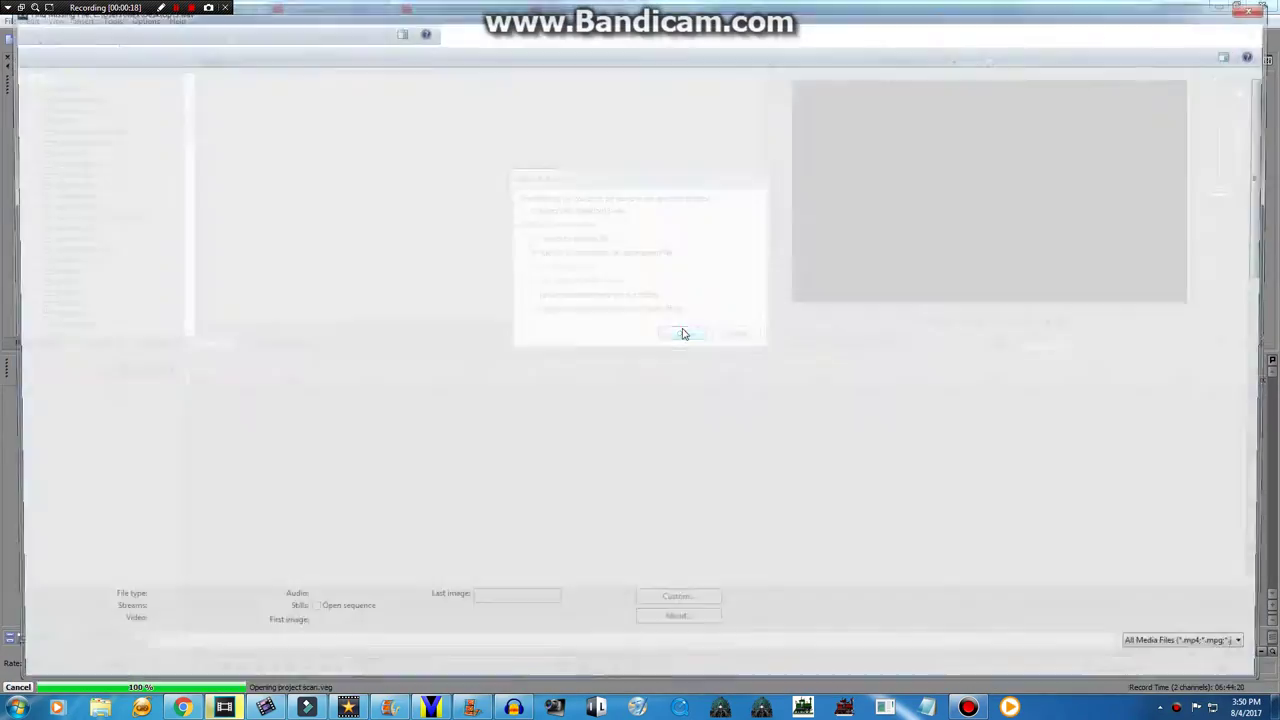
{"action": "left_click", "coordinate": [680, 332]}
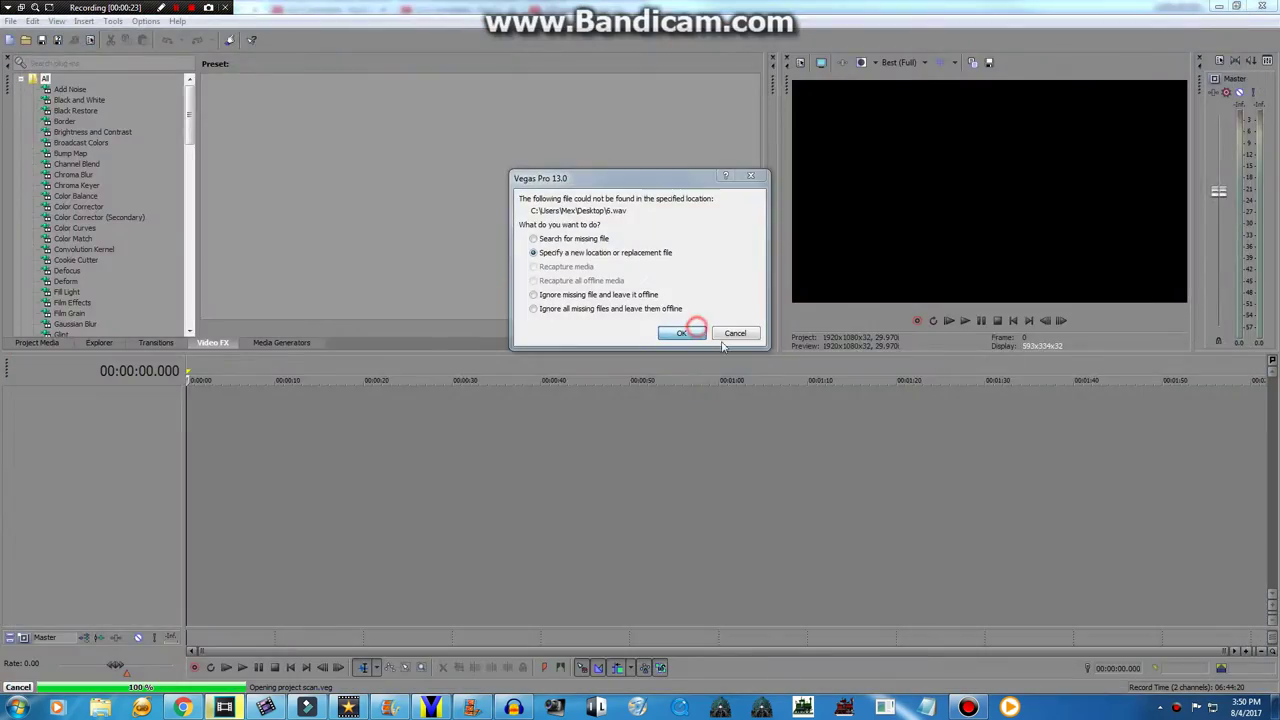
{"action": "left_click", "coordinate": [695, 331]}
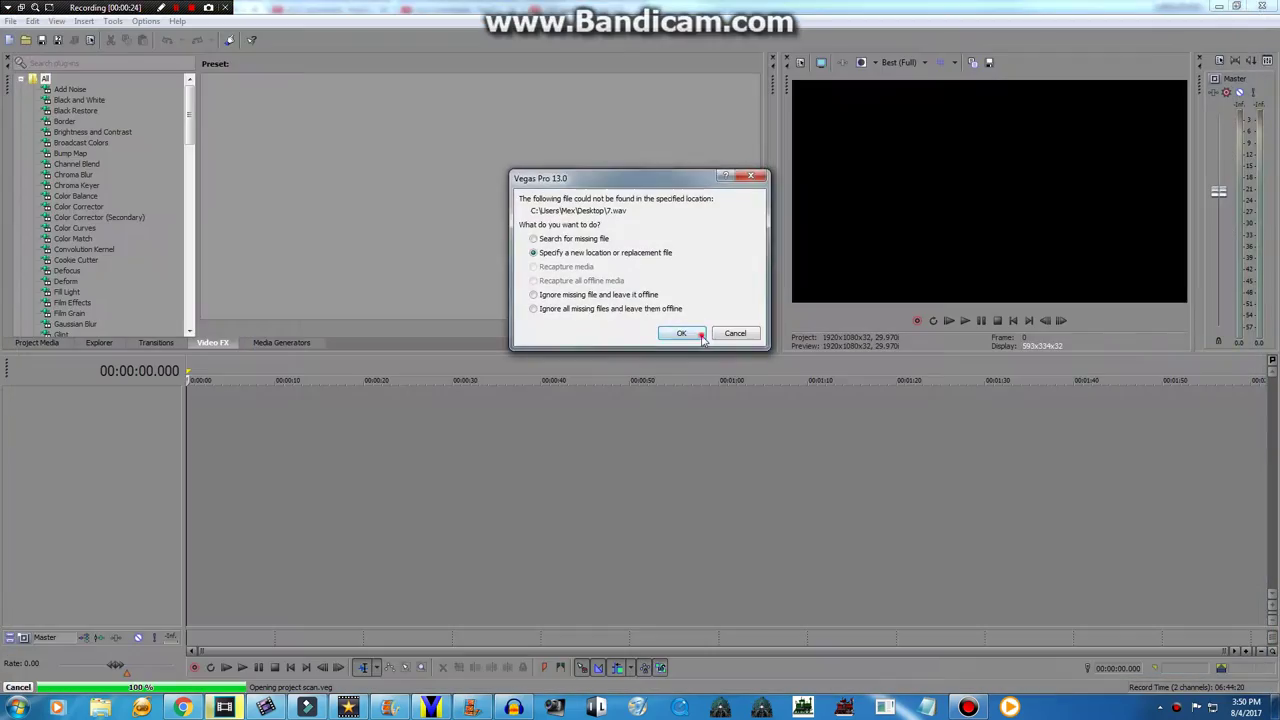
{"action": "left_click", "coordinate": [718, 340]}
{"action": "left_click", "coordinate": [694, 333]}
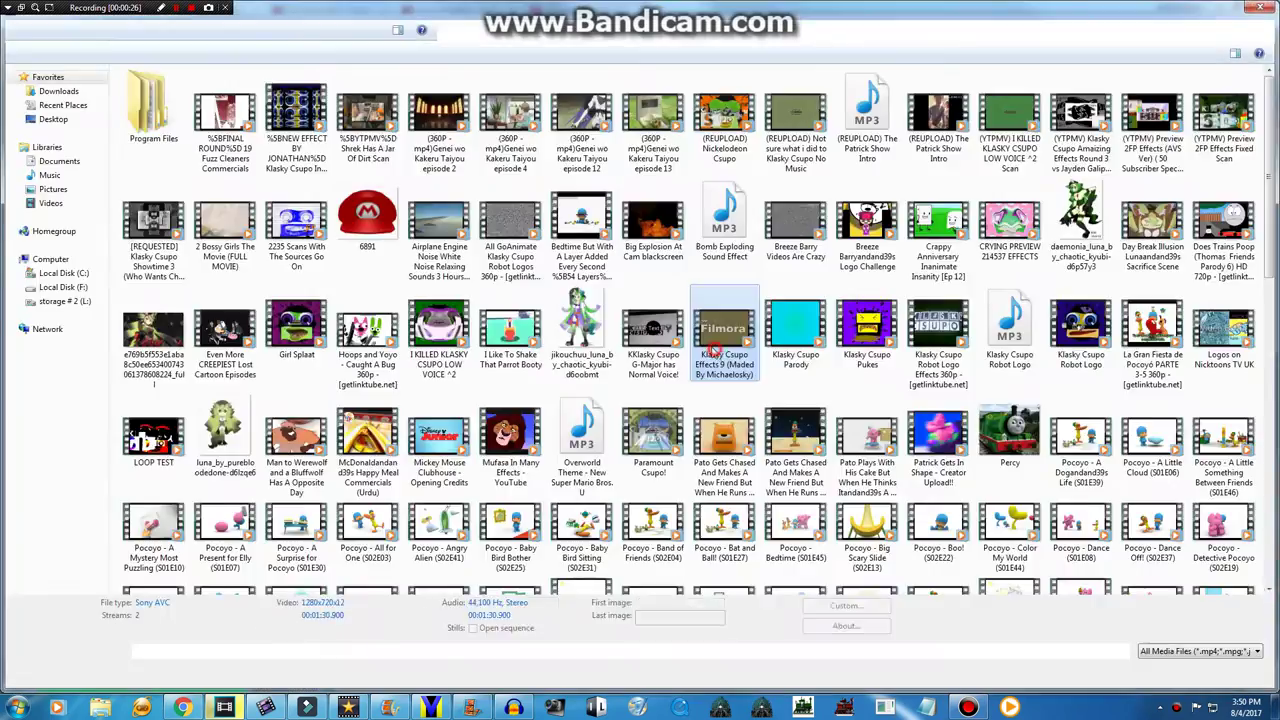
{"action": "left_click", "coordinate": [694, 334]}
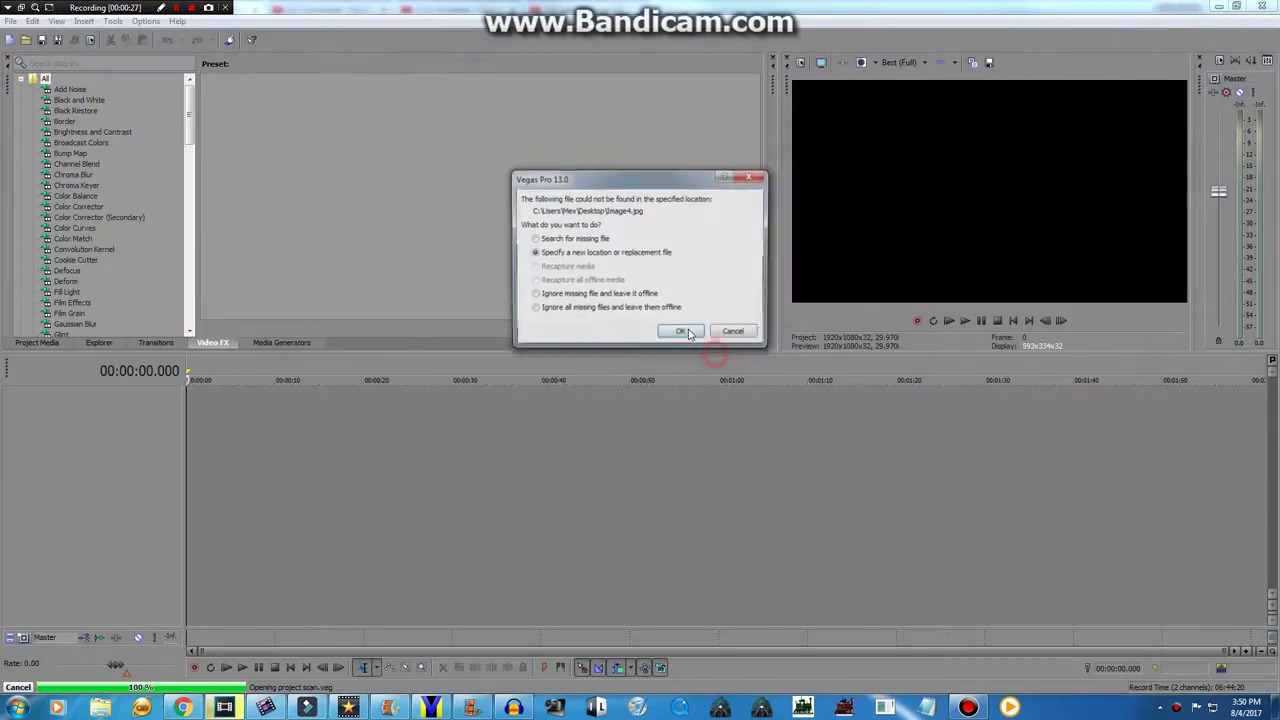
{"action": "left_click", "coordinate": [686, 331]}
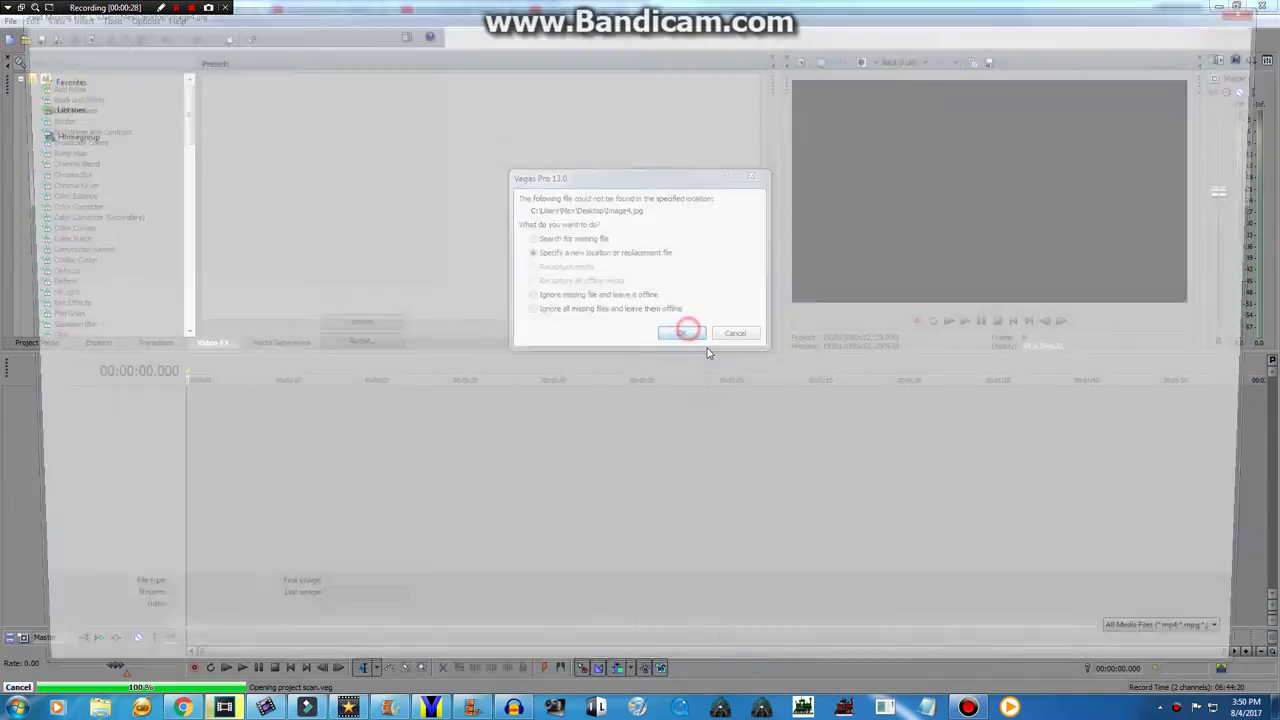
{"action": "left_click", "coordinate": [690, 335]}
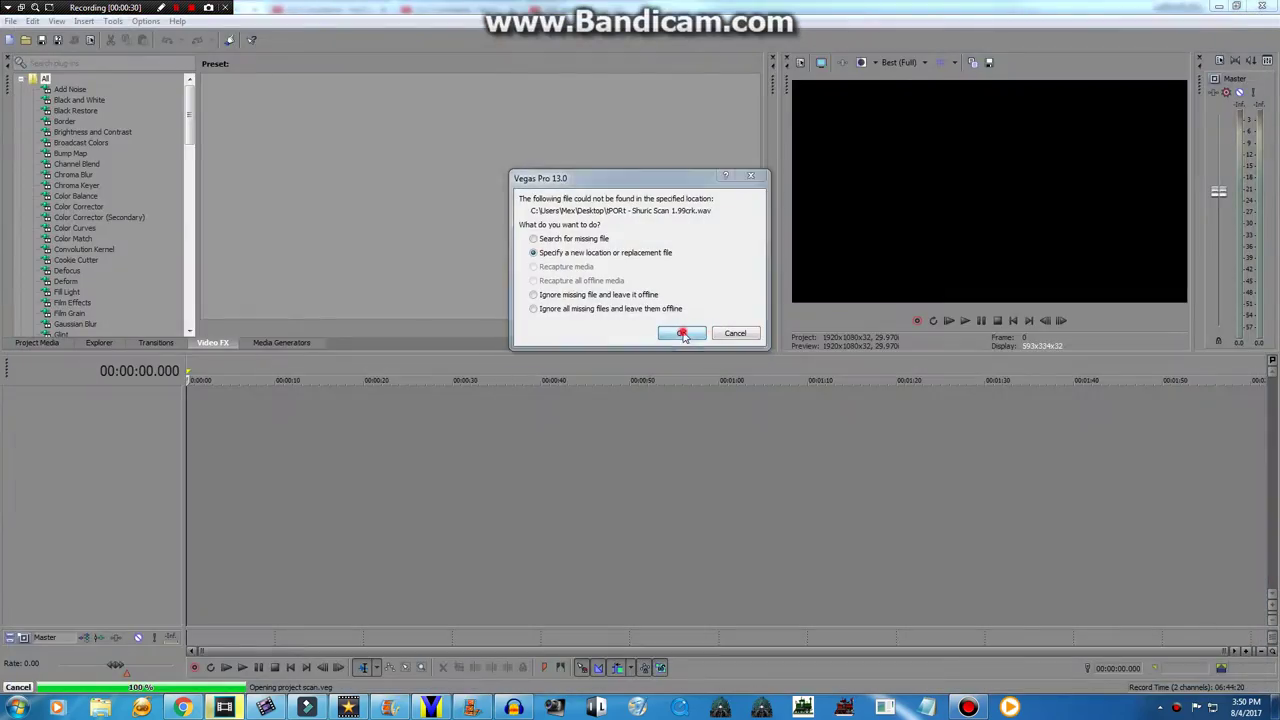
{"action": "left_click", "coordinate": [684, 334]}
{"action": "left_click", "coordinate": [690, 336]}
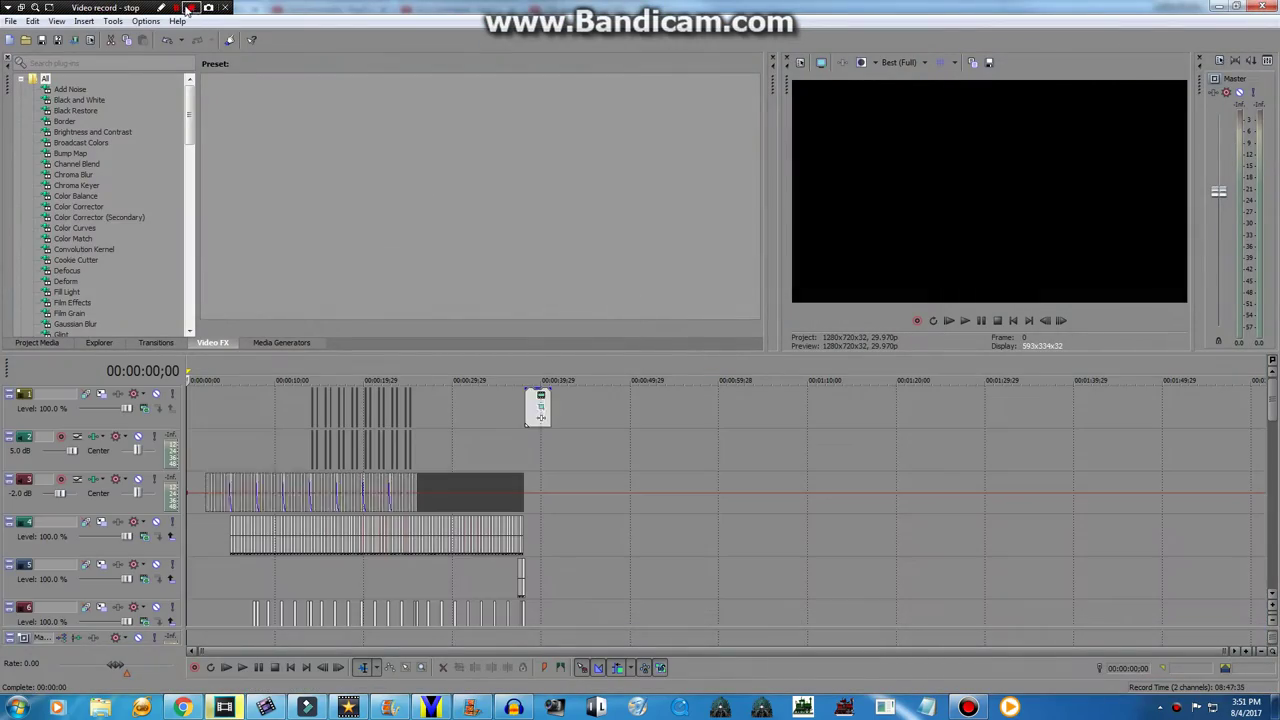
Handwrite "YOU CAN" in red across the upper part of the screen with the recorder's drawing pencil
{"action": "left_click", "coordinate": [164, 9]}
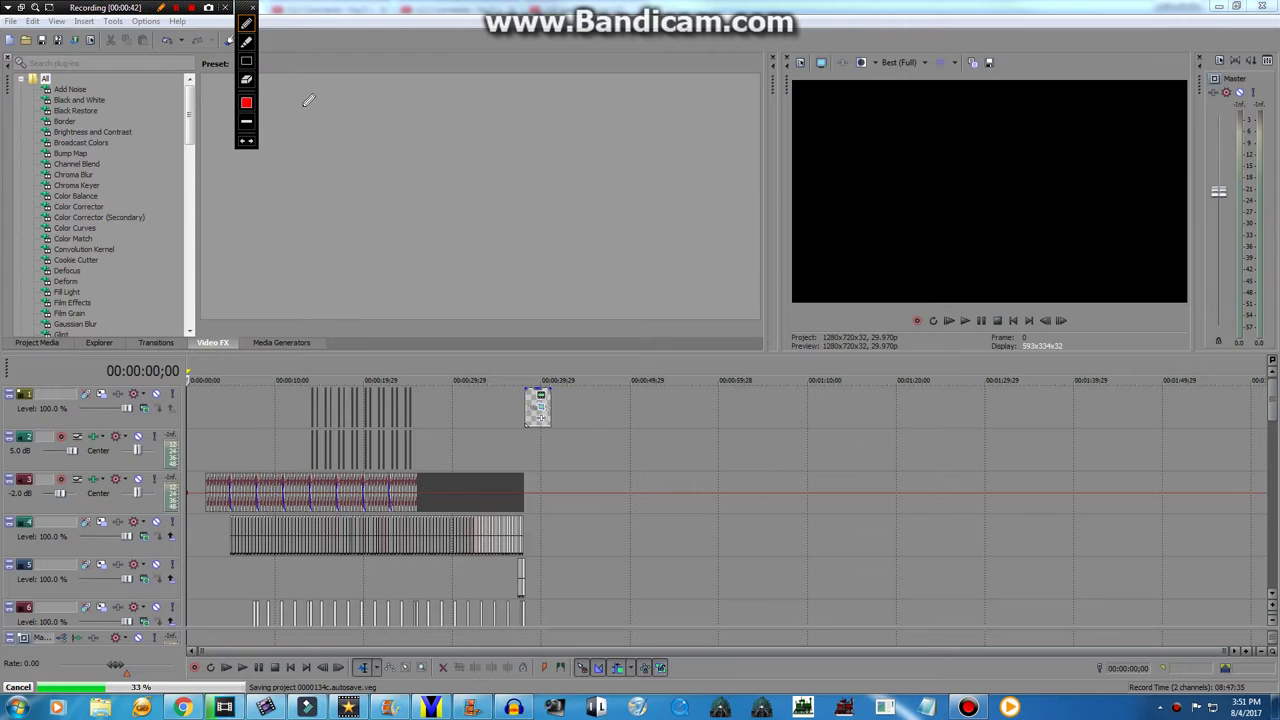
{"action": "mouse_move", "coordinate": [305, 104]}
{"action": "left_mouse_down"}
{"action": "mouse_move", "coordinate": [312, 164]}
{"action": "mouse_move", "coordinate": [345, 95]}
{"action": "left_mouse_up"}
{"action": "left_click_drag", "start_coordinate": [320, 162], "coordinate": [292, 192]}
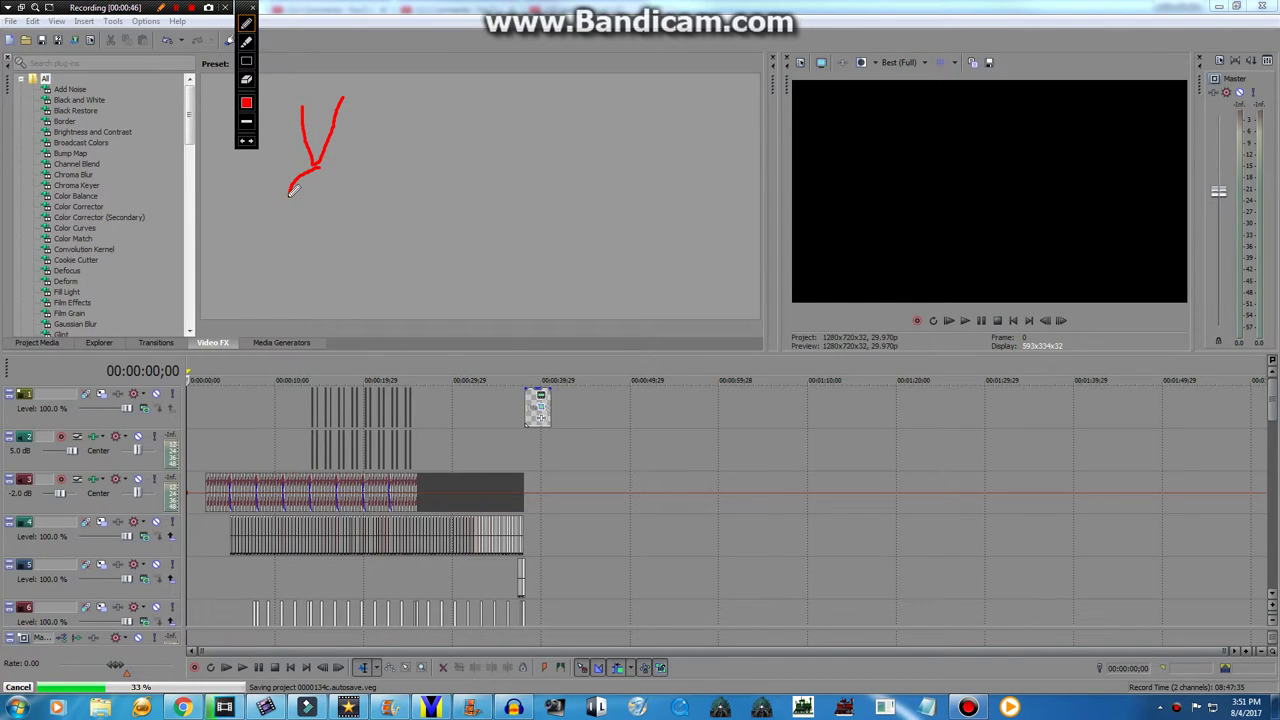
{"action": "mouse_move", "coordinate": [372, 94]}
{"action": "left_mouse_down"}
{"action": "mouse_move", "coordinate": [352, 186]}
{"action": "mouse_move", "coordinate": [398, 176]}
{"action": "mouse_move", "coordinate": [397, 107]}
{"action": "mouse_move", "coordinate": [371, 98]}
{"action": "mouse_move", "coordinate": [422, 112]}
{"action": "mouse_move", "coordinate": [428, 181]}
{"action": "mouse_move", "coordinate": [461, 142]}
{"action": "mouse_move", "coordinate": [460, 104]}
{"action": "mouse_move", "coordinate": [508, 111]}
{"action": "mouse_move", "coordinate": [478, 143]}
{"action": "mouse_move", "coordinate": [498, 170]}
{"action": "mouse_move", "coordinate": [536, 170]}
{"action": "left_mouse_up"}
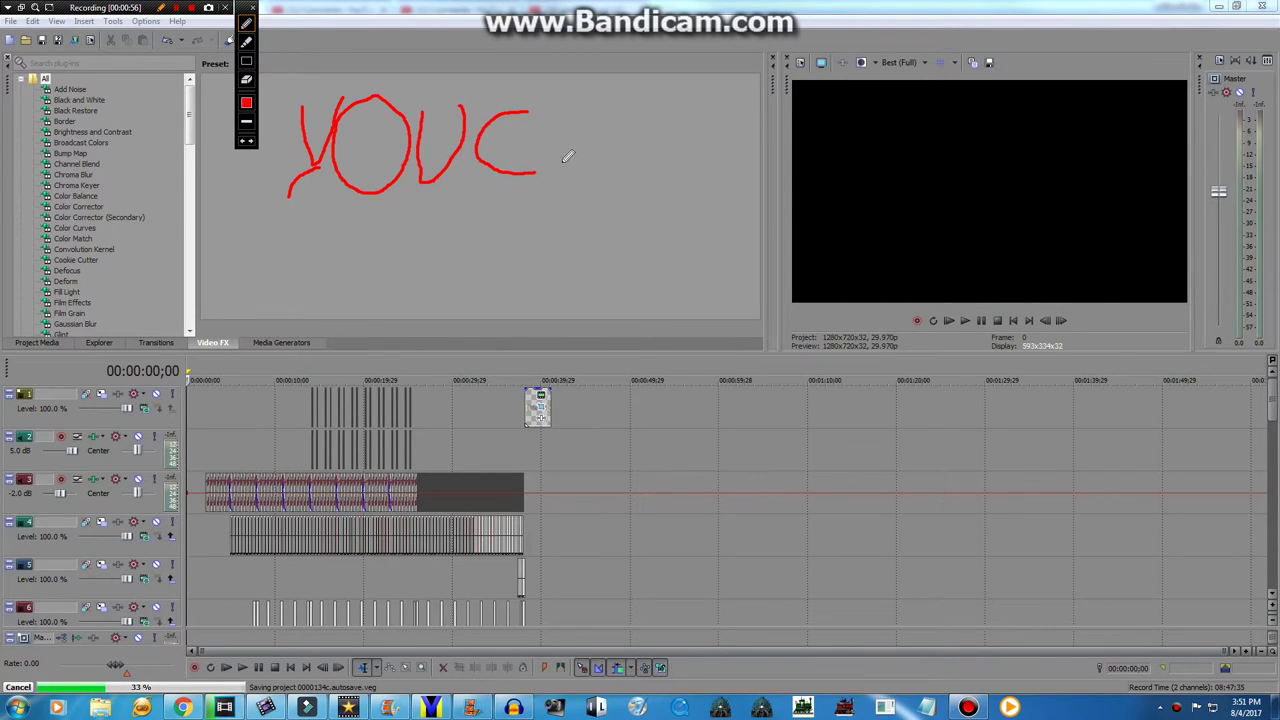
{"action": "mouse_move", "coordinate": [555, 172]}
{"action": "left_mouse_down"}
{"action": "mouse_move", "coordinate": [589, 106]}
{"action": "mouse_move", "coordinate": [584, 185]}
{"action": "mouse_move", "coordinate": [567, 149]}
{"action": "mouse_move", "coordinate": [600, 147]}
{"action": "left_mouse_up"}
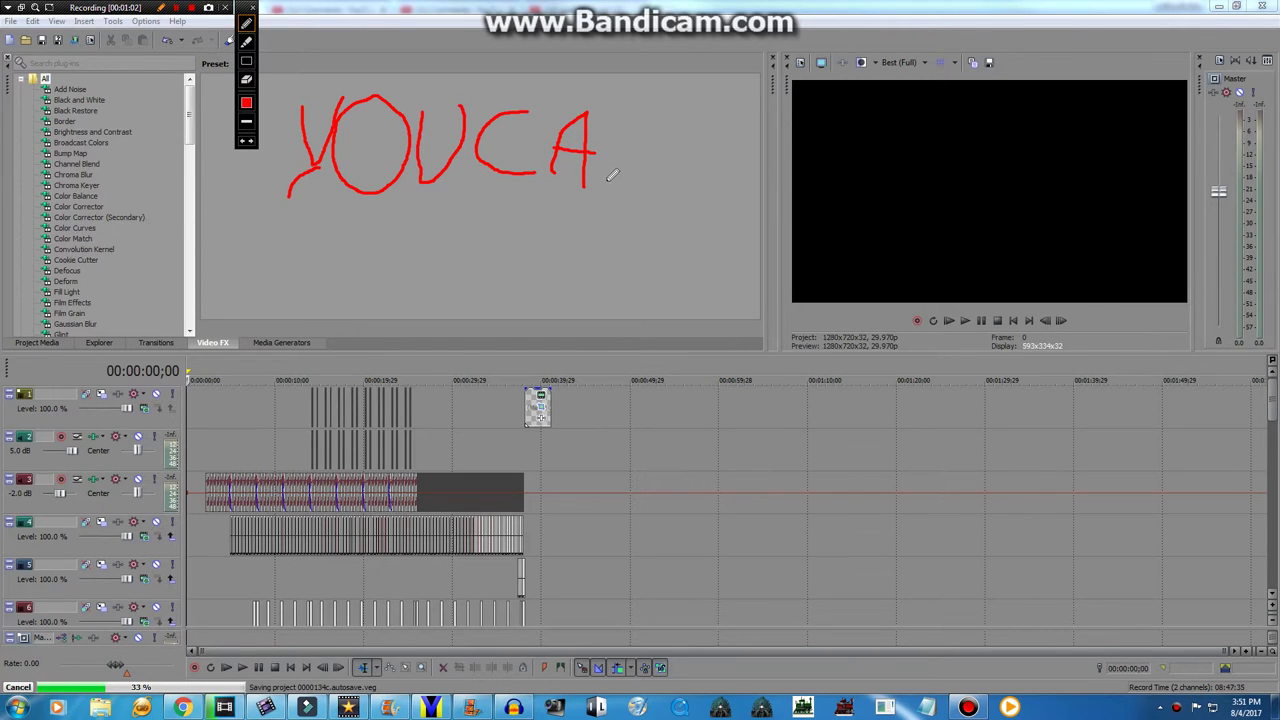
{"action": "mouse_move", "coordinate": [604, 188]}
{"action": "left_mouse_down"}
{"action": "mouse_move", "coordinate": [612, 126]}
{"action": "mouse_move", "coordinate": [622, 174]}
{"action": "mouse_move", "coordinate": [633, 128]}
{"action": "left_mouse_up"}
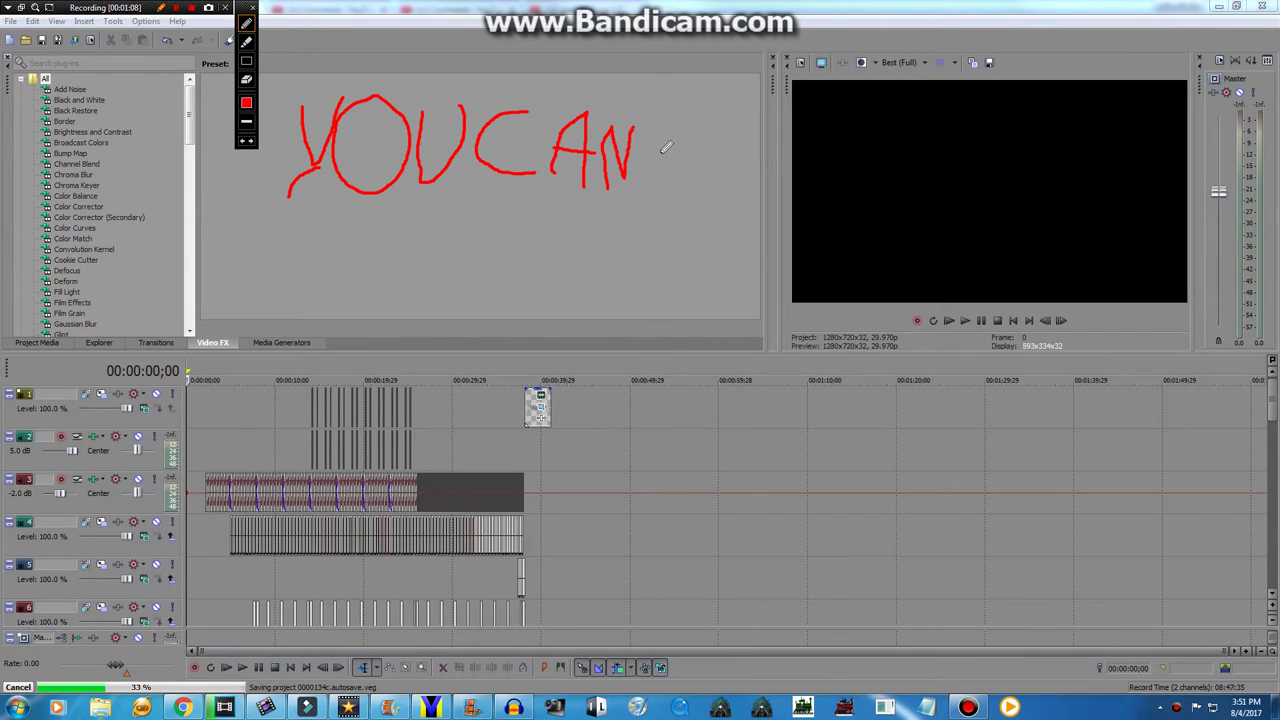
Handwrite "CHOOSE" in red after "YOU CAN", continuing across the video preview
{"action": "mouse_move", "coordinate": [715, 142]}
{"action": "left_mouse_down"}
{"action": "mouse_move", "coordinate": [666, 148]}
{"action": "mouse_move", "coordinate": [664, 182]}
{"action": "mouse_move", "coordinate": [710, 193]}
{"action": "left_mouse_up"}
{"action": "left_click_drag", "start_coordinate": [756, 120], "coordinate": [745, 210]}
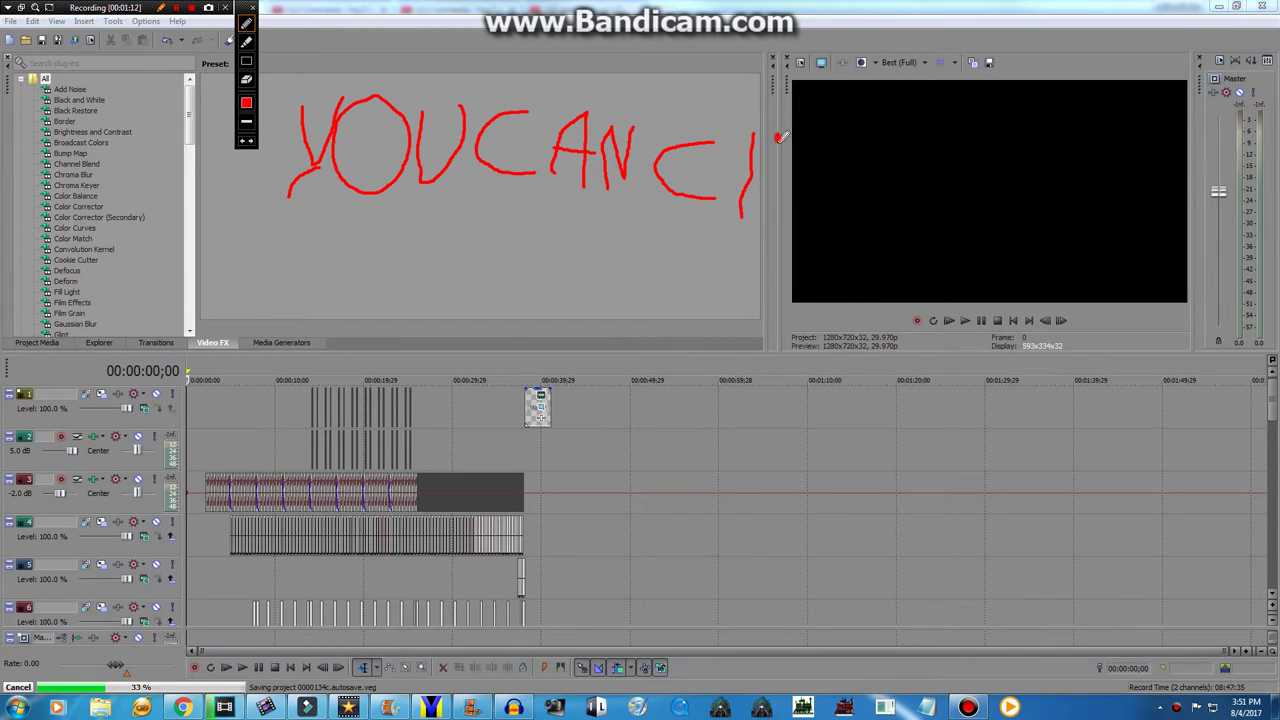
{"action": "mouse_move", "coordinate": [781, 130]}
{"action": "left_mouse_down"}
{"action": "mouse_move", "coordinate": [776, 211]}
{"action": "mouse_move", "coordinate": [745, 182]}
{"action": "left_mouse_up"}
{"action": "mouse_move", "coordinate": [838, 141]}
{"action": "left_mouse_down"}
{"action": "mouse_move", "coordinate": [813, 209]}
{"action": "mouse_move", "coordinate": [846, 211]}
{"action": "mouse_move", "coordinate": [856, 159]}
{"action": "mouse_move", "coordinate": [834, 147]}
{"action": "mouse_move", "coordinate": [899, 146]}
{"action": "mouse_move", "coordinate": [883, 210]}
{"action": "mouse_move", "coordinate": [905, 219]}
{"action": "mouse_move", "coordinate": [915, 140]}
{"action": "left_mouse_up"}
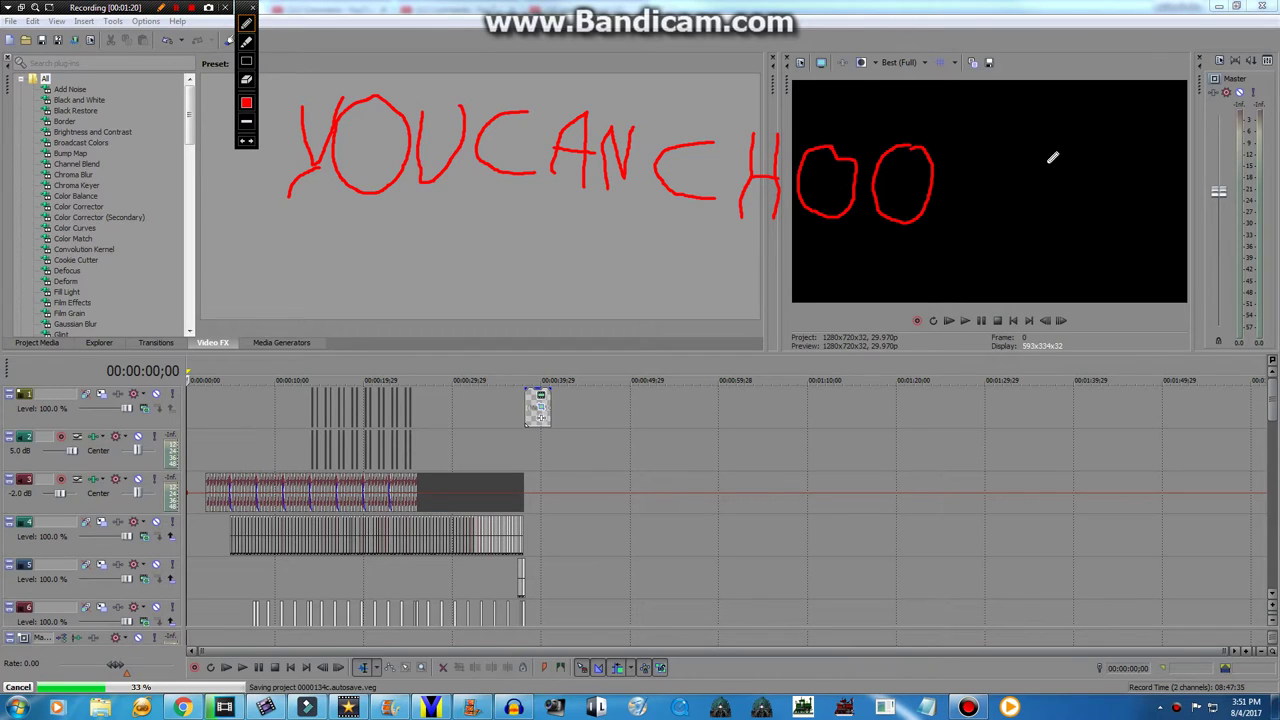
{"action": "mouse_move", "coordinate": [1030, 142]}
{"action": "left_mouse_down"}
{"action": "mouse_move", "coordinate": [984, 157]}
{"action": "mouse_move", "coordinate": [1033, 185]}
{"action": "mouse_move", "coordinate": [1014, 216]}
{"action": "mouse_move", "coordinate": [955, 222]}
{"action": "left_mouse_up"}
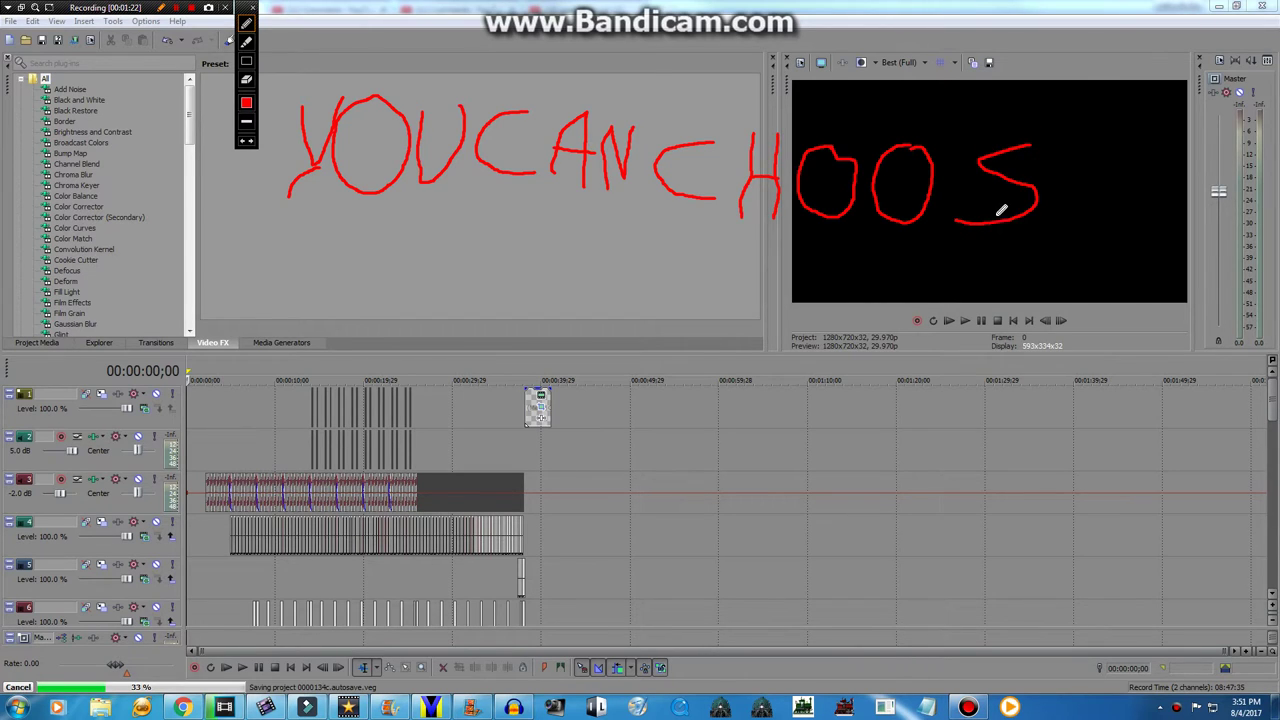
{"action": "left_click_drag", "start_coordinate": [1077, 124], "coordinate": [1068, 225]}
{"action": "left_click_drag", "start_coordinate": [1070, 128], "coordinate": [1146, 122]}
{"action": "left_click_drag", "start_coordinate": [1072, 166], "coordinate": [1145, 162]}
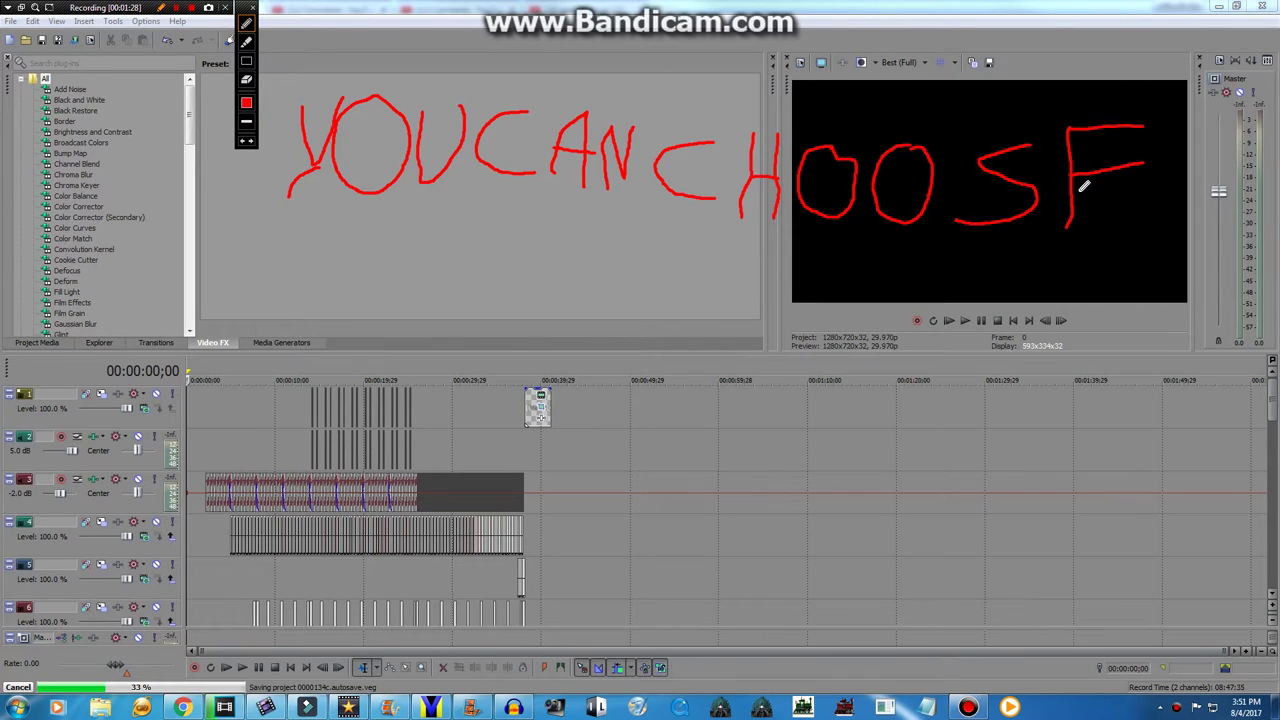
{"action": "left_click_drag", "start_coordinate": [1068, 204], "coordinate": [1172, 198]}
Handwrite "ANY SOURCE" in red as the second line of the on-screen message
{"action": "mouse_move", "coordinate": [256, 371]}
{"action": "left_mouse_down"}
{"action": "mouse_move", "coordinate": [323, 267]}
{"action": "mouse_move", "coordinate": [325, 385]}
{"action": "left_mouse_up"}
{"action": "mouse_move", "coordinate": [270, 340]}
{"action": "left_mouse_down"}
{"action": "mouse_move", "coordinate": [349, 339]}
{"action": "mouse_move", "coordinate": [378, 294]}
{"action": "mouse_move", "coordinate": [382, 373]}
{"action": "mouse_move", "coordinate": [413, 292]}
{"action": "mouse_move", "coordinate": [456, 383]}
{"action": "left_mouse_up"}
{"action": "left_click_drag", "start_coordinate": [489, 278], "coordinate": [436, 411]}
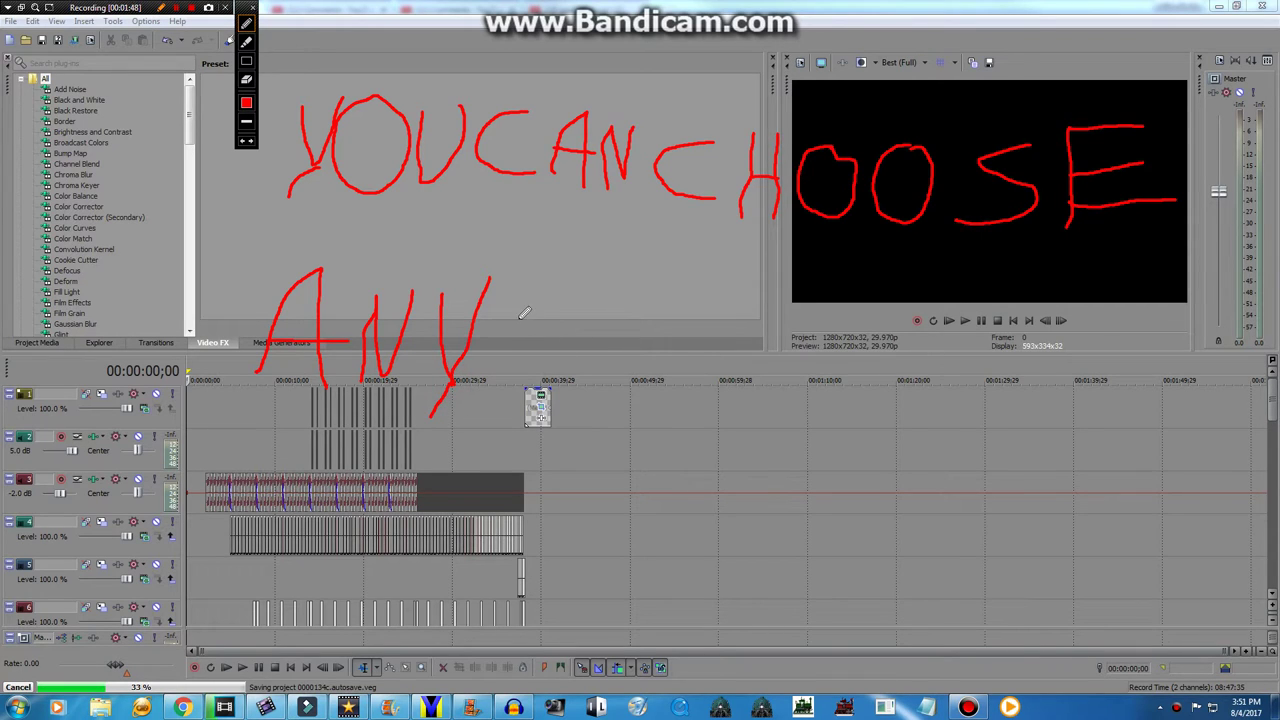
{"action": "mouse_move", "coordinate": [578, 293]}
{"action": "left_mouse_down"}
{"action": "mouse_move", "coordinate": [511, 316]}
{"action": "mouse_move", "coordinate": [507, 336]}
{"action": "mouse_move", "coordinate": [576, 365]}
{"action": "mouse_move", "coordinate": [482, 404]}
{"action": "left_mouse_up"}
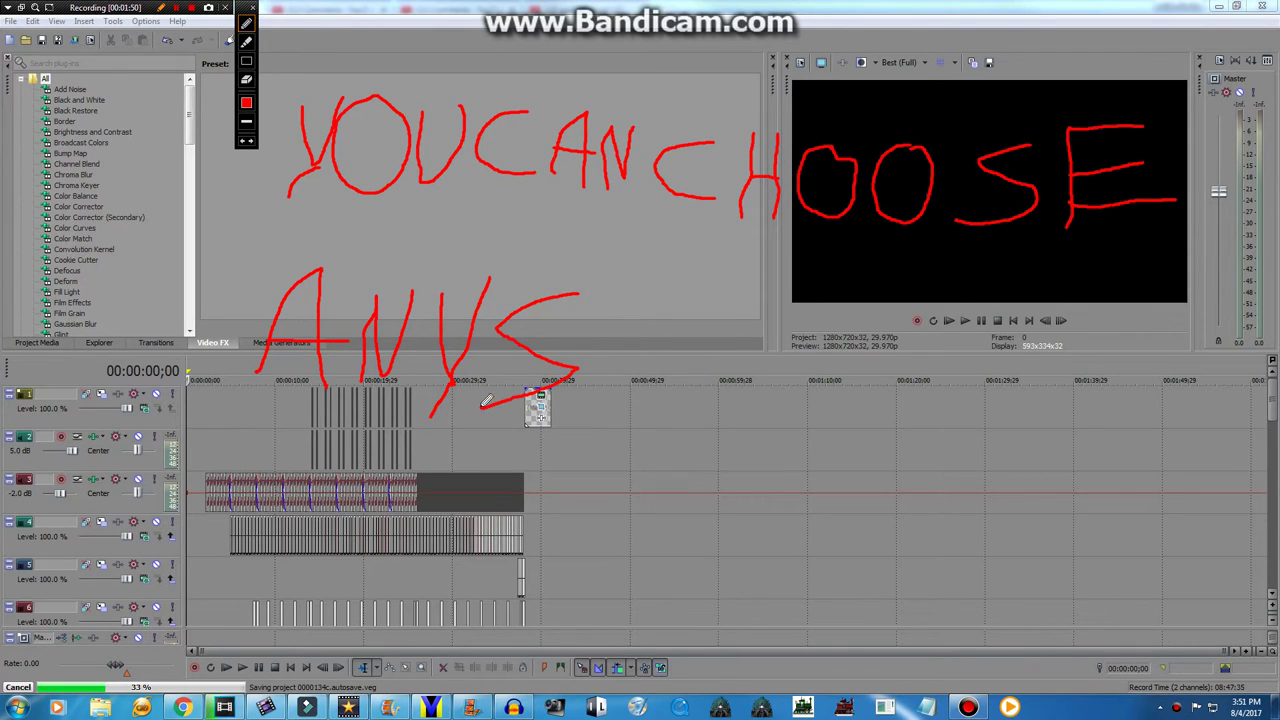
{"action": "mouse_move", "coordinate": [672, 294]}
{"action": "left_mouse_down"}
{"action": "mouse_move", "coordinate": [625, 318]}
{"action": "mouse_move", "coordinate": [662, 359]}
{"action": "mouse_move", "coordinate": [698, 331]}
{"action": "mouse_move", "coordinate": [679, 301]}
{"action": "mouse_move", "coordinate": [760, 387]}
{"action": "mouse_move", "coordinate": [760, 323]}
{"action": "mouse_move", "coordinate": [805, 309]}
{"action": "mouse_move", "coordinate": [781, 324]}
{"action": "mouse_move", "coordinate": [797, 356]}
{"action": "mouse_move", "coordinate": [828, 304]}
{"action": "left_mouse_up"}
{"action": "left_click_drag", "start_coordinate": [818, 356], "coordinate": [771, 397]}
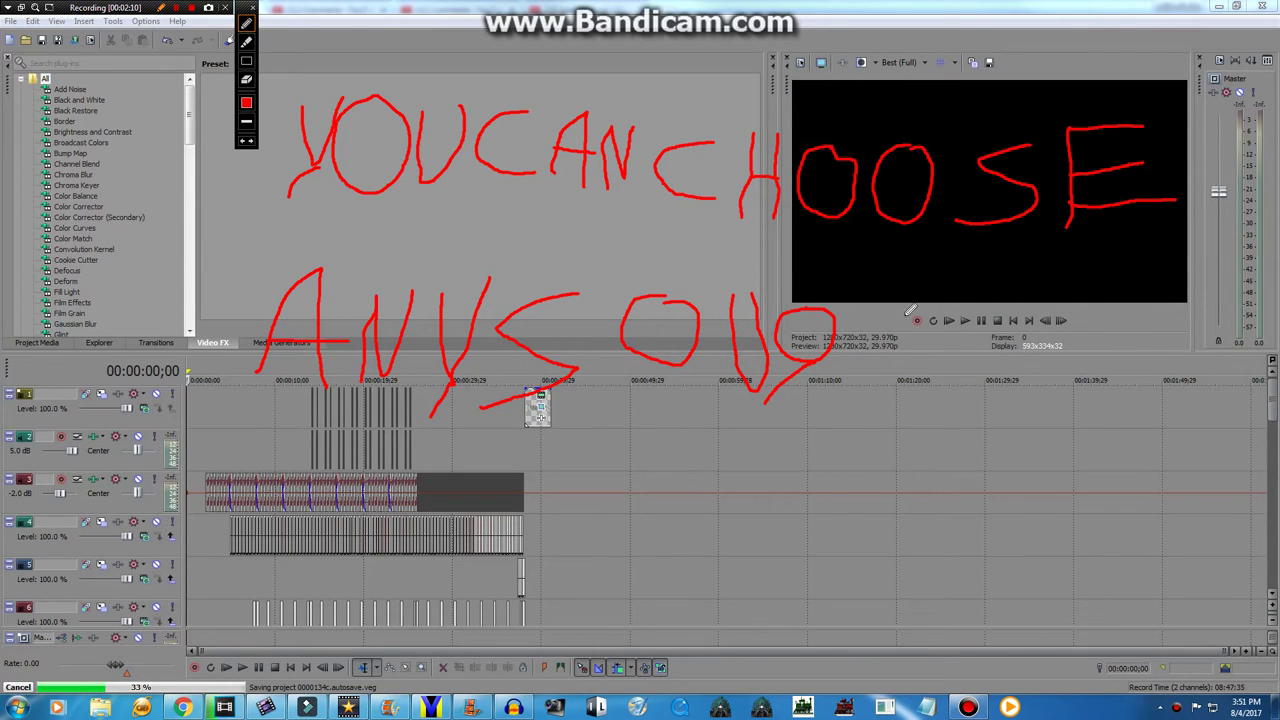
{"action": "mouse_move", "coordinate": [916, 316]}
{"action": "left_mouse_down"}
{"action": "mouse_move", "coordinate": [855, 357]}
{"action": "mouse_move", "coordinate": [885, 428]}
{"action": "mouse_move", "coordinate": [957, 424]}
{"action": "left_mouse_up"}
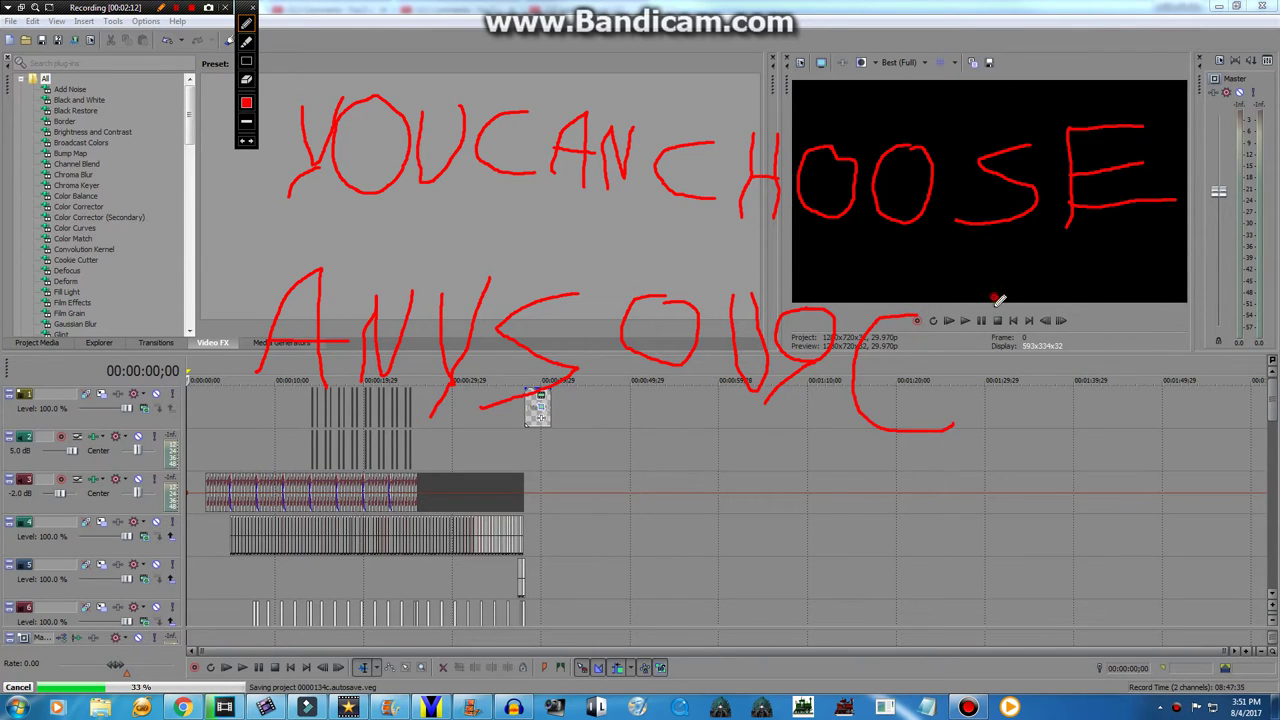
{"action": "left_click_drag", "start_coordinate": [1000, 295], "coordinate": [1010, 425]}
{"action": "left_click_drag", "start_coordinate": [995, 294], "coordinate": [1066, 285]}
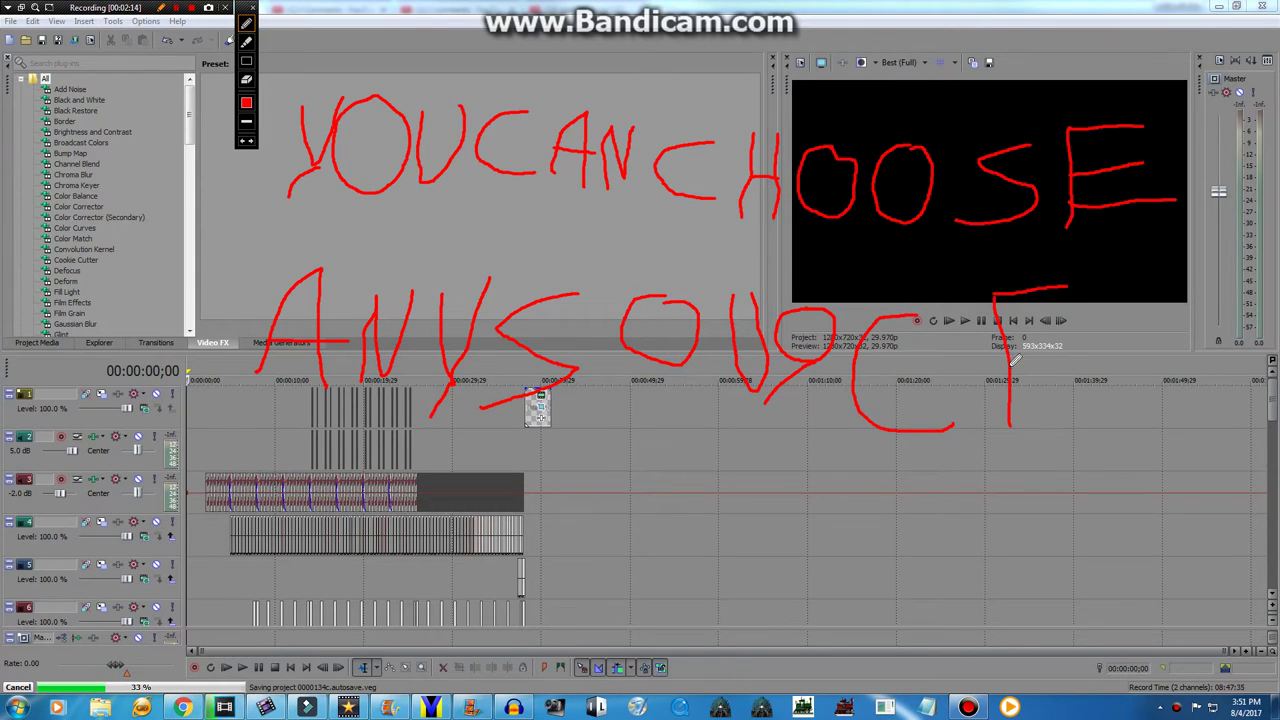
{"action": "left_click_drag", "start_coordinate": [1008, 356], "coordinate": [1060, 366]}
{"action": "left_click_drag", "start_coordinate": [1008, 425], "coordinate": [1077, 405]}
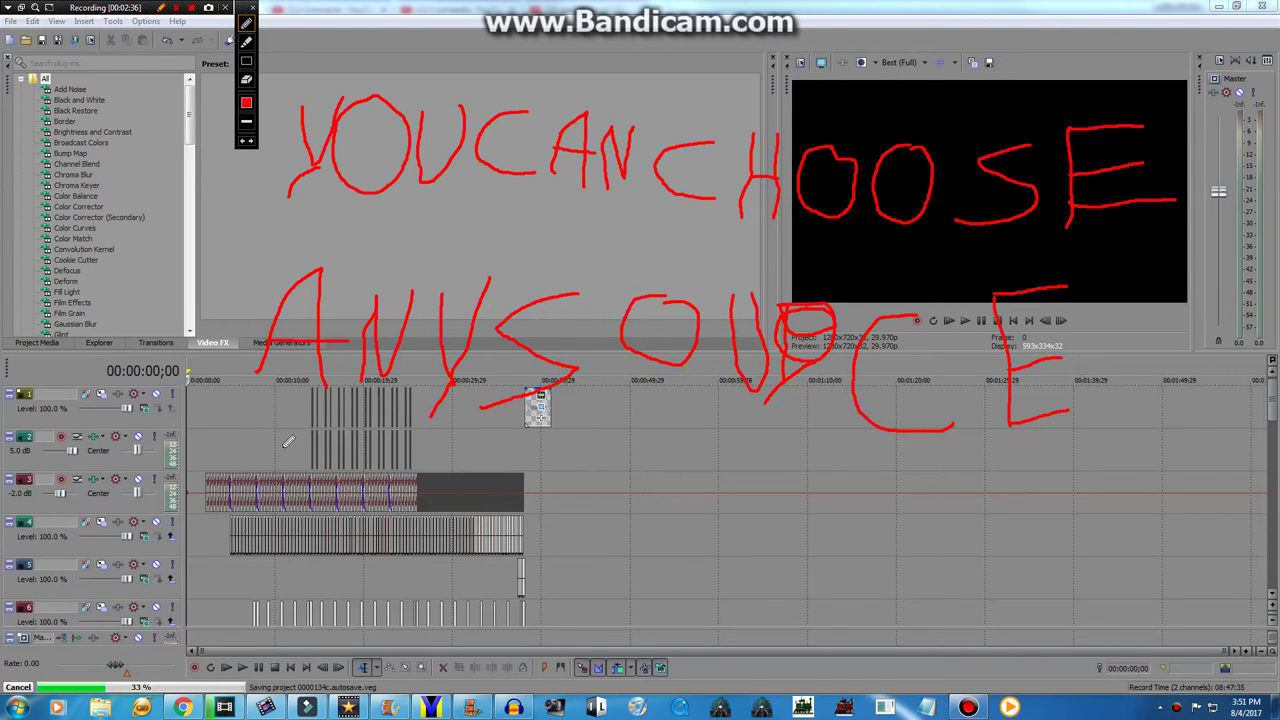
Handwrite "YOU WANT" in red over the timeline tracks as the third line, and close the drawing overlay
{"action": "mouse_move", "coordinate": [265, 443]}
{"action": "left_mouse_down"}
{"action": "mouse_move", "coordinate": [319, 529]}
{"action": "mouse_move", "coordinate": [381, 450]}
{"action": "left_mouse_up"}
{"action": "left_click_drag", "start_coordinate": [330, 518], "coordinate": [290, 570]}
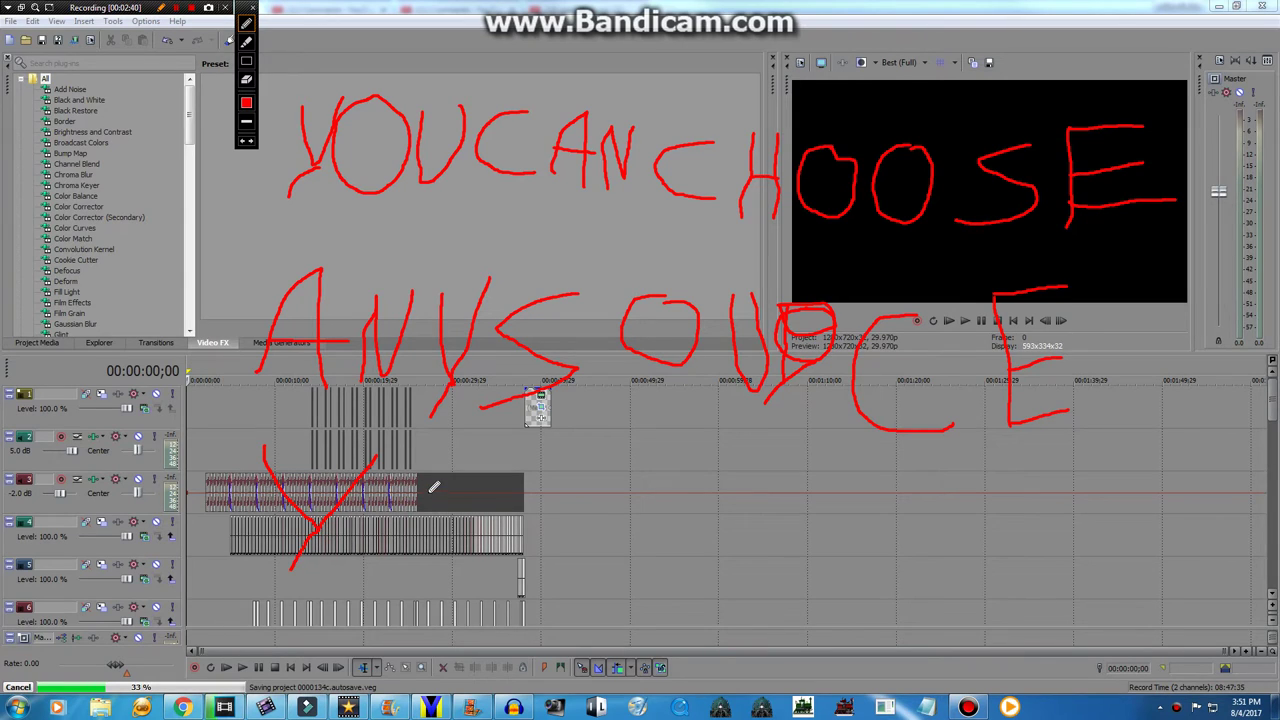
{"action": "mouse_move", "coordinate": [433, 486]}
{"action": "left_mouse_down"}
{"action": "mouse_move", "coordinate": [401, 583]}
{"action": "mouse_move", "coordinate": [449, 525]}
{"action": "mouse_move", "coordinate": [429, 477]}
{"action": "mouse_move", "coordinate": [470, 566]}
{"action": "mouse_move", "coordinate": [496, 571]}
{"action": "mouse_move", "coordinate": [520, 480]}
{"action": "mouse_move", "coordinate": [563, 551]}
{"action": "mouse_move", "coordinate": [566, 585]}
{"action": "mouse_move", "coordinate": [620, 464]}
{"action": "mouse_move", "coordinate": [618, 590]}
{"action": "mouse_move", "coordinate": [672, 468]}
{"action": "left_mouse_up"}
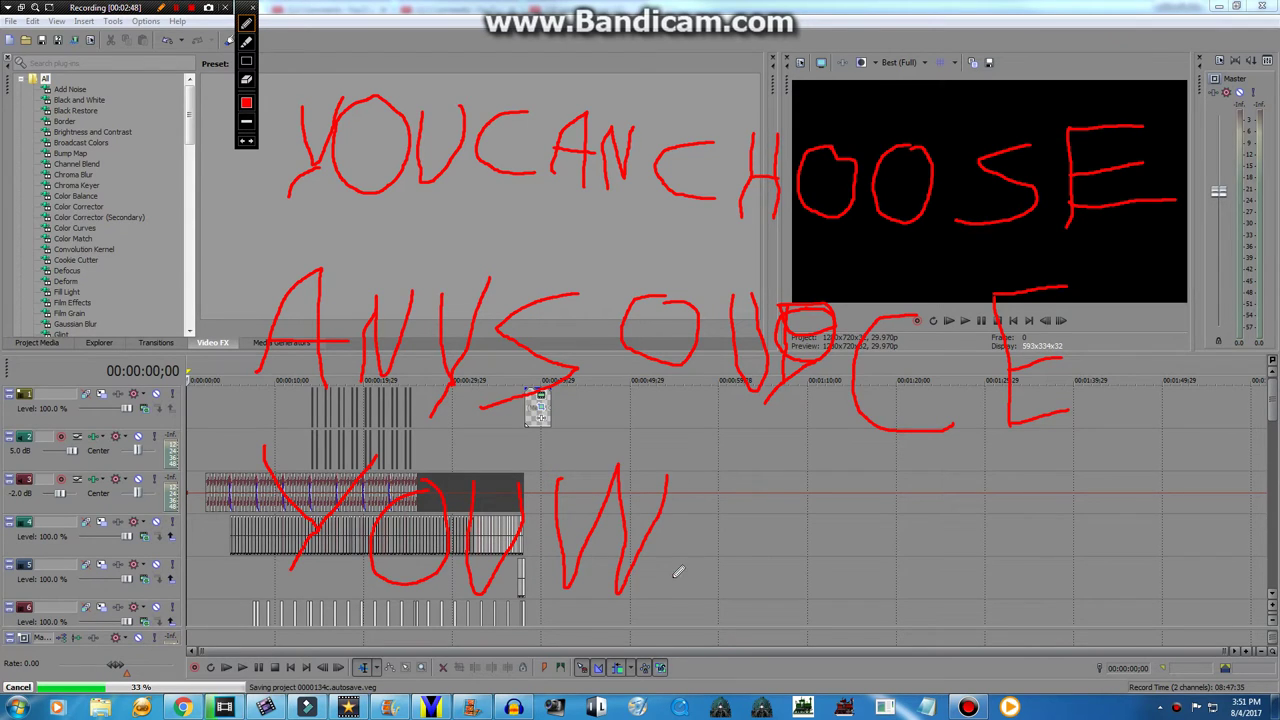
{"action": "mouse_move", "coordinate": [678, 572]}
{"action": "left_mouse_down"}
{"action": "mouse_move", "coordinate": [714, 493]}
{"action": "mouse_move", "coordinate": [726, 590]}
{"action": "left_mouse_up"}
{"action": "left_click_drag", "start_coordinate": [680, 546], "coordinate": [718, 541]}
{"action": "mouse_move", "coordinate": [742, 588]}
{"action": "left_mouse_down"}
{"action": "mouse_move", "coordinate": [741, 506]}
{"action": "mouse_move", "coordinate": [776, 585]}
{"action": "mouse_move", "coordinate": [786, 497]}
{"action": "mouse_move", "coordinate": [858, 496]}
{"action": "mouse_move", "coordinate": [832, 578]}
{"action": "left_mouse_up"}
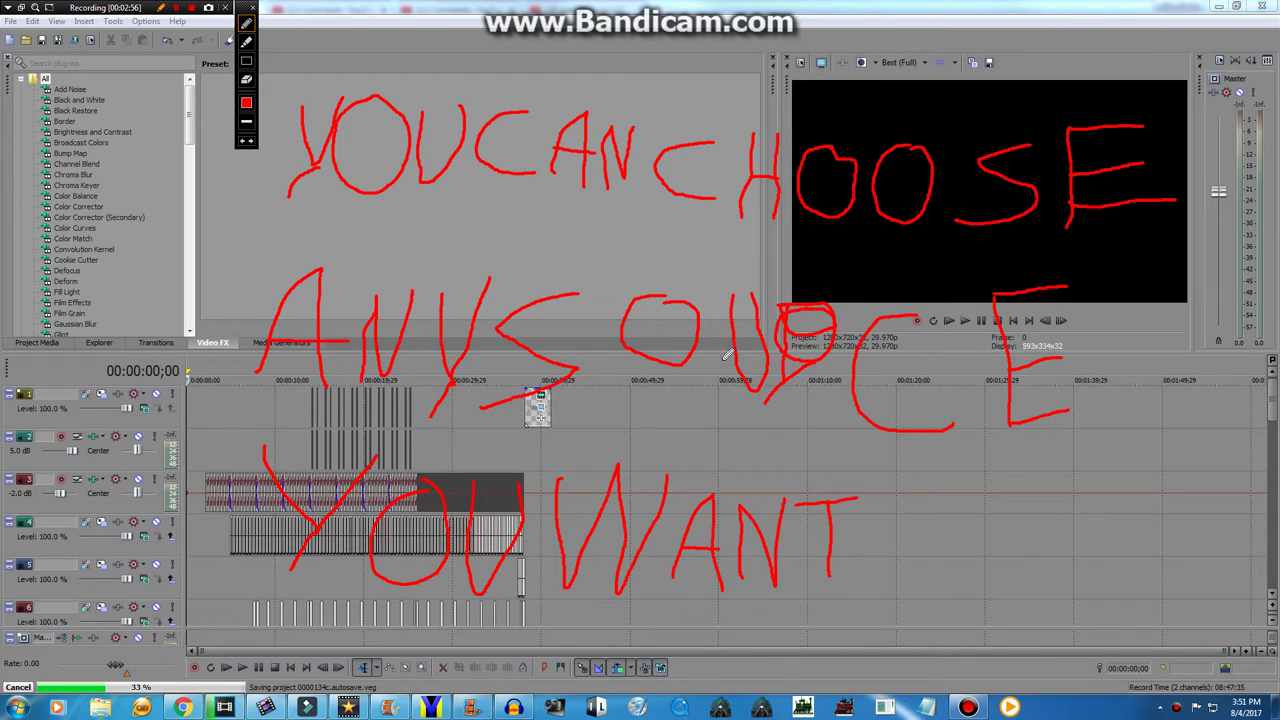
{"action": "left_click", "coordinate": [253, 10]}
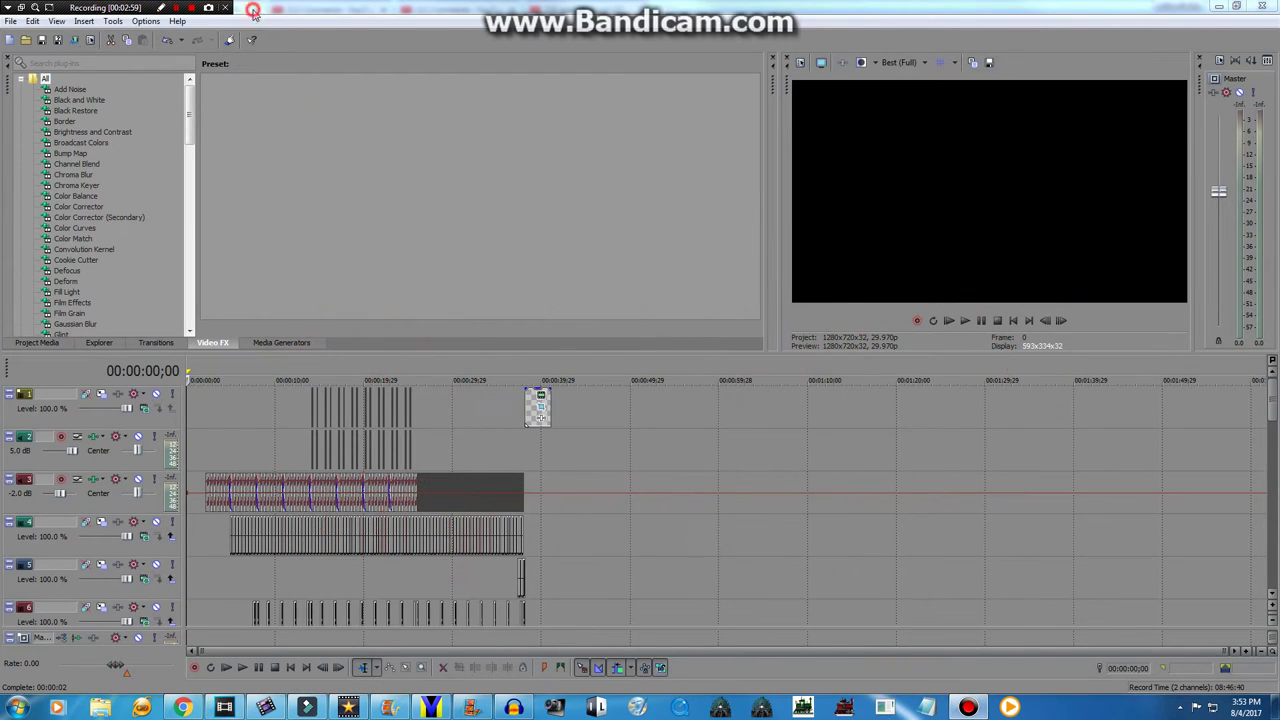
Play the project preview through the end of the timeline clips, pause it and return the playhead to the start
{"action": "left_click", "coordinate": [965, 320]}
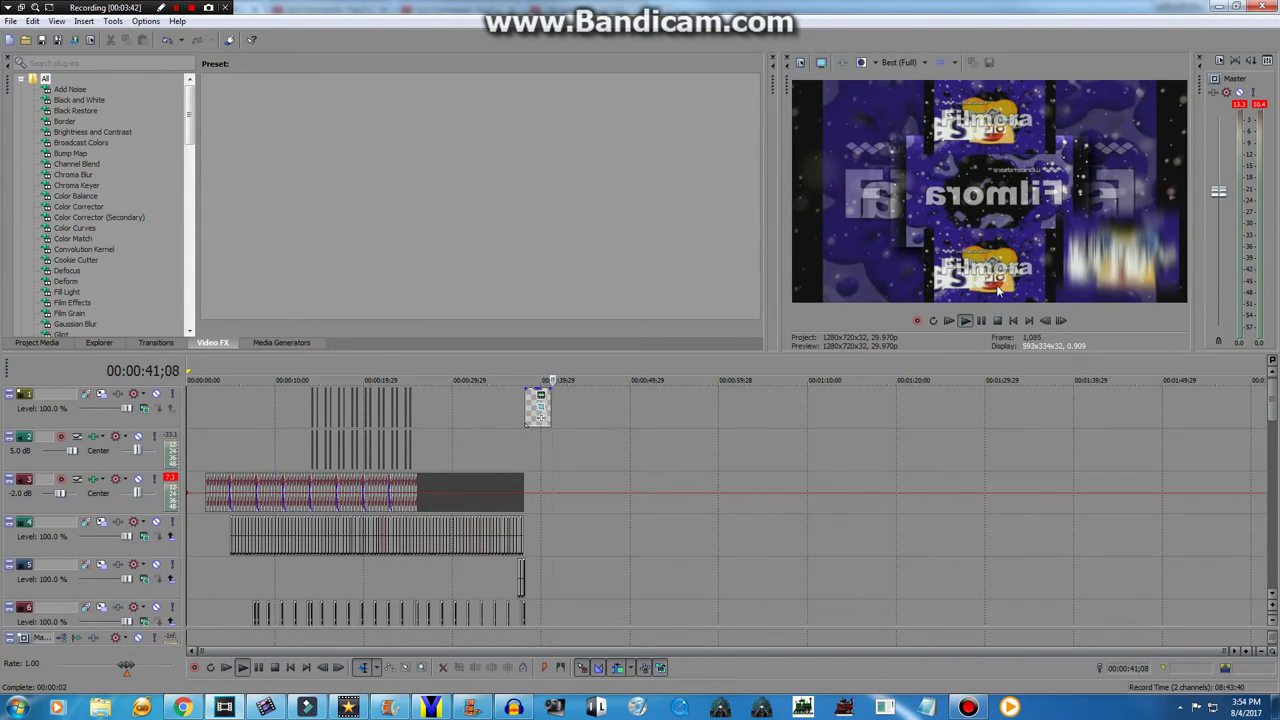
{"action": "left_click", "coordinate": [981, 321]}
{"action": "left_click", "coordinate": [1013, 321]}
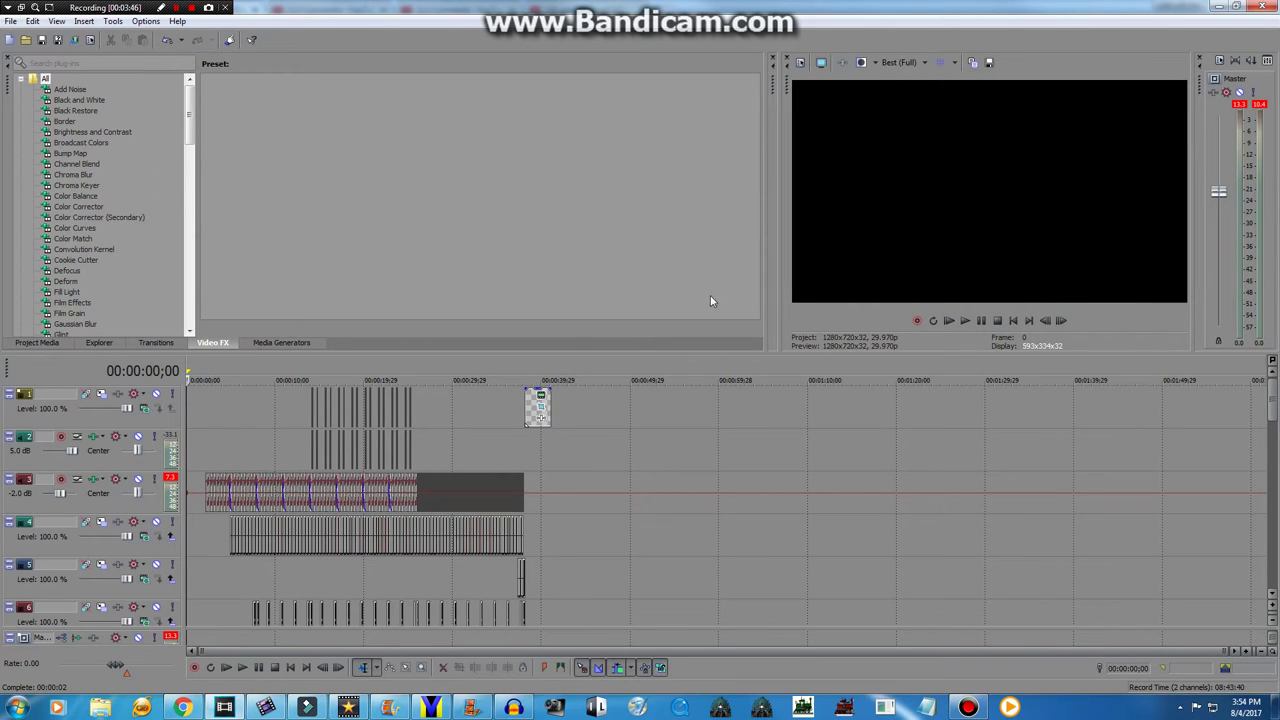
Reopen the recorder's drawing overlay and handwrite "THANKS" in red across the upper part of the screen
{"action": "left_click", "coordinate": [189, 9]}
{"action": "left_click", "coordinate": [161, 8]}
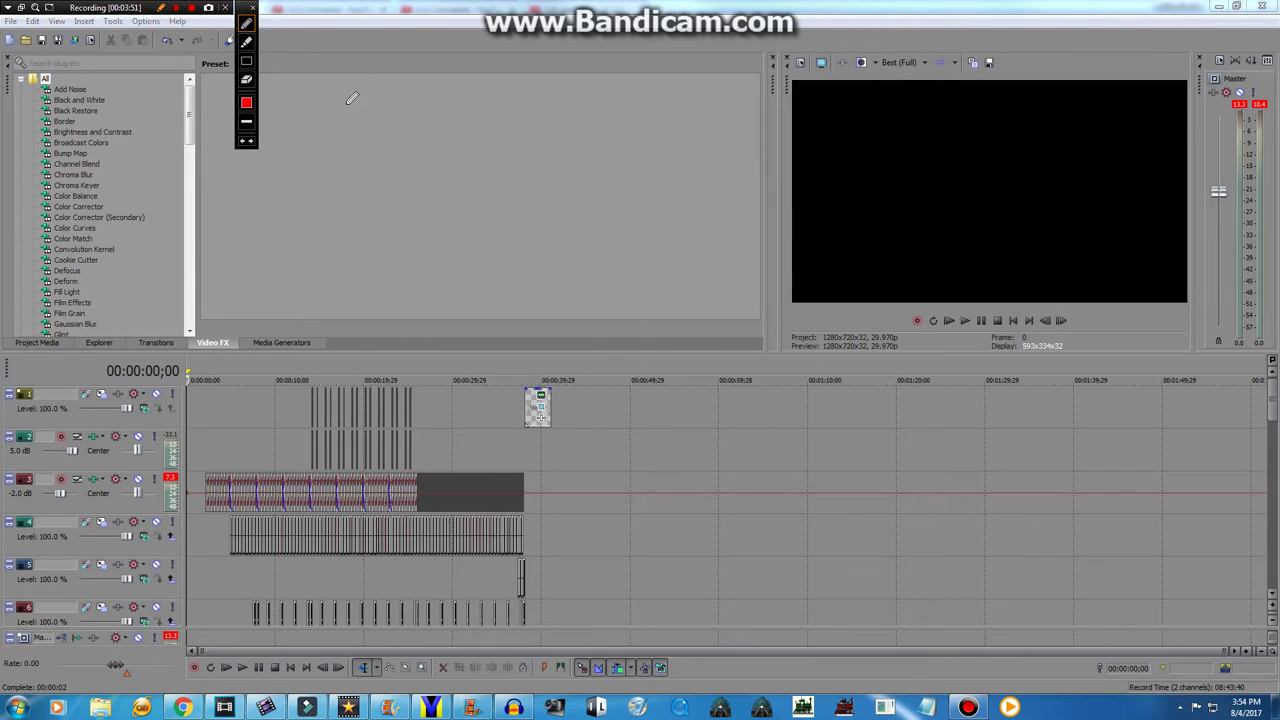
{"action": "mouse_move", "coordinate": [298, 57]}
{"action": "left_mouse_down"}
{"action": "mouse_move", "coordinate": [397, 67]}
{"action": "mouse_move", "coordinate": [337, 58]}
{"action": "mouse_move", "coordinate": [339, 167]}
{"action": "left_mouse_up"}
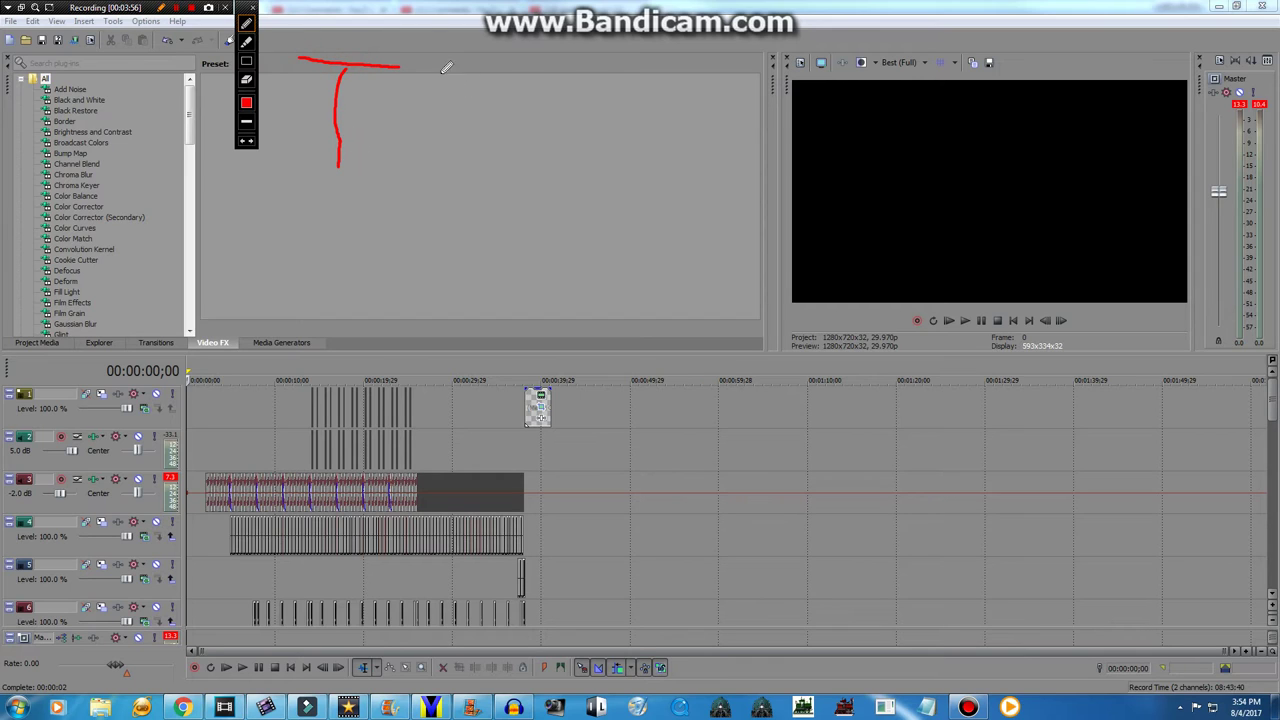
{"action": "left_click_drag", "start_coordinate": [433, 63], "coordinate": [442, 207]}
{"action": "left_click_drag", "start_coordinate": [479, 44], "coordinate": [485, 210]}
{"action": "left_click", "coordinate": [446, 132]}
{"action": "left_click_drag", "start_coordinate": [446, 132], "coordinate": [495, 132]}
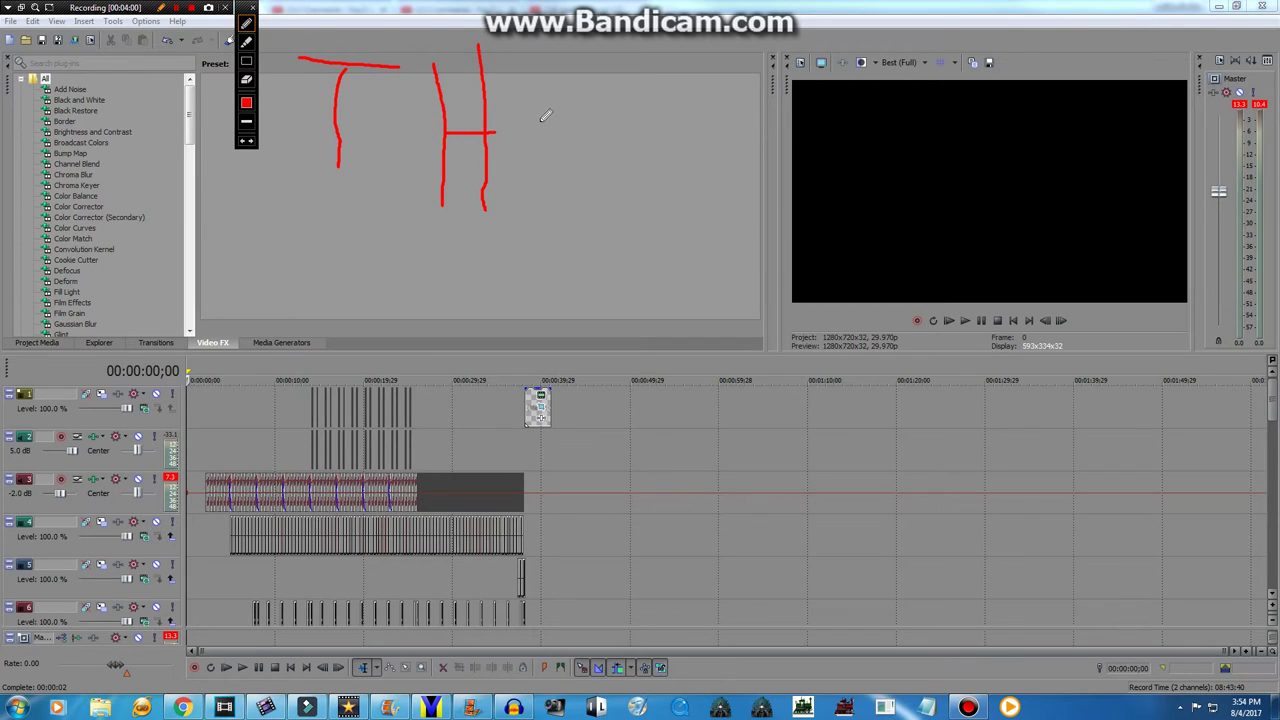
{"action": "mouse_move", "coordinate": [526, 183]}
{"action": "left_mouse_down"}
{"action": "mouse_move", "coordinate": [574, 81]}
{"action": "mouse_move", "coordinate": [584, 170]}
{"action": "mouse_move", "coordinate": [580, 133]}
{"action": "left_mouse_up"}
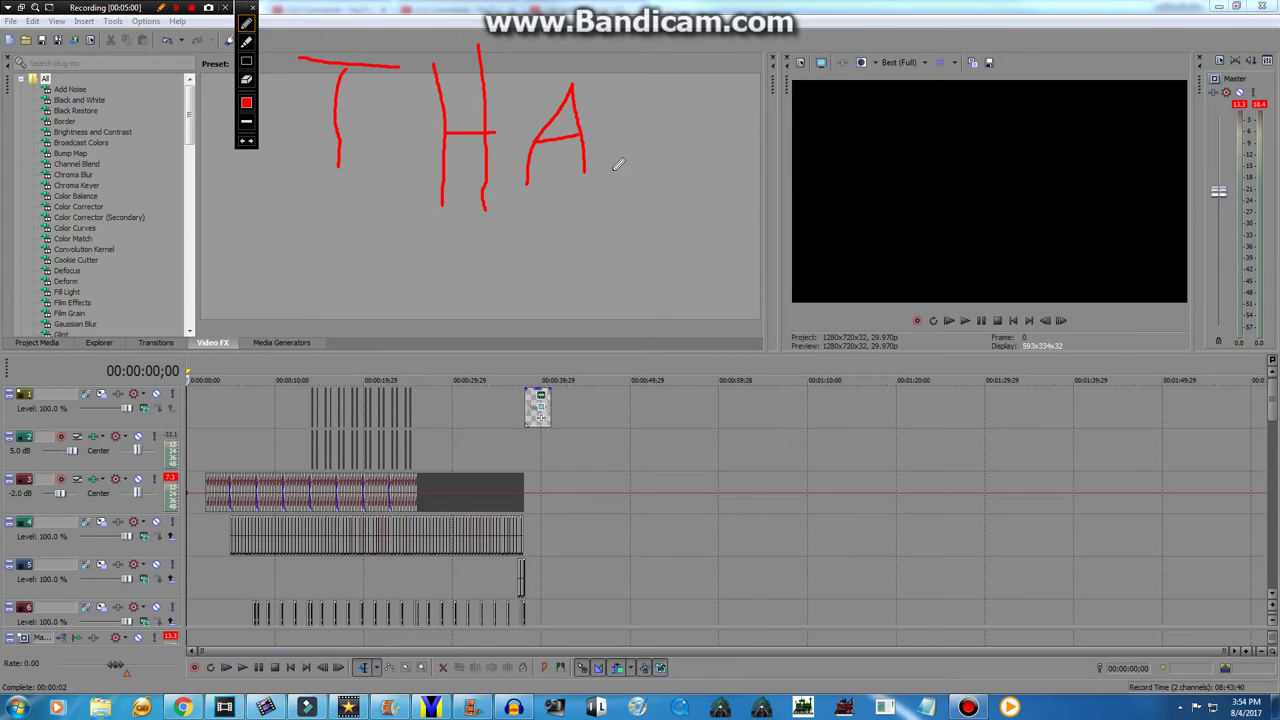
{"action": "mouse_move", "coordinate": [613, 168]}
{"action": "left_mouse_down"}
{"action": "mouse_move", "coordinate": [633, 79]}
{"action": "mouse_move", "coordinate": [655, 174]}
{"action": "mouse_move", "coordinate": [669, 78]}
{"action": "mouse_move", "coordinate": [698, 125]}
{"action": "mouse_move", "coordinate": [694, 210]}
{"action": "left_mouse_up"}
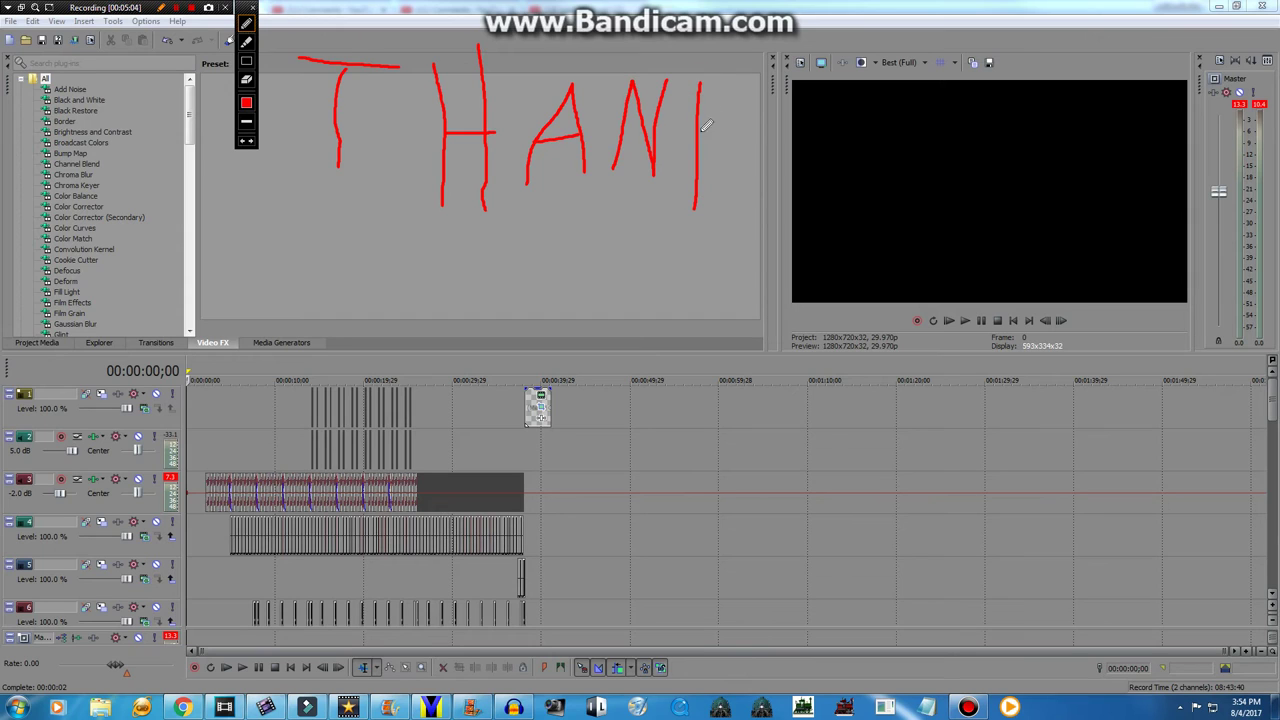
{"action": "mouse_move", "coordinate": [736, 76]}
{"action": "left_mouse_down"}
{"action": "mouse_move", "coordinate": [693, 118]}
{"action": "mouse_move", "coordinate": [692, 145]}
{"action": "mouse_move", "coordinate": [744, 221]}
{"action": "left_mouse_up"}
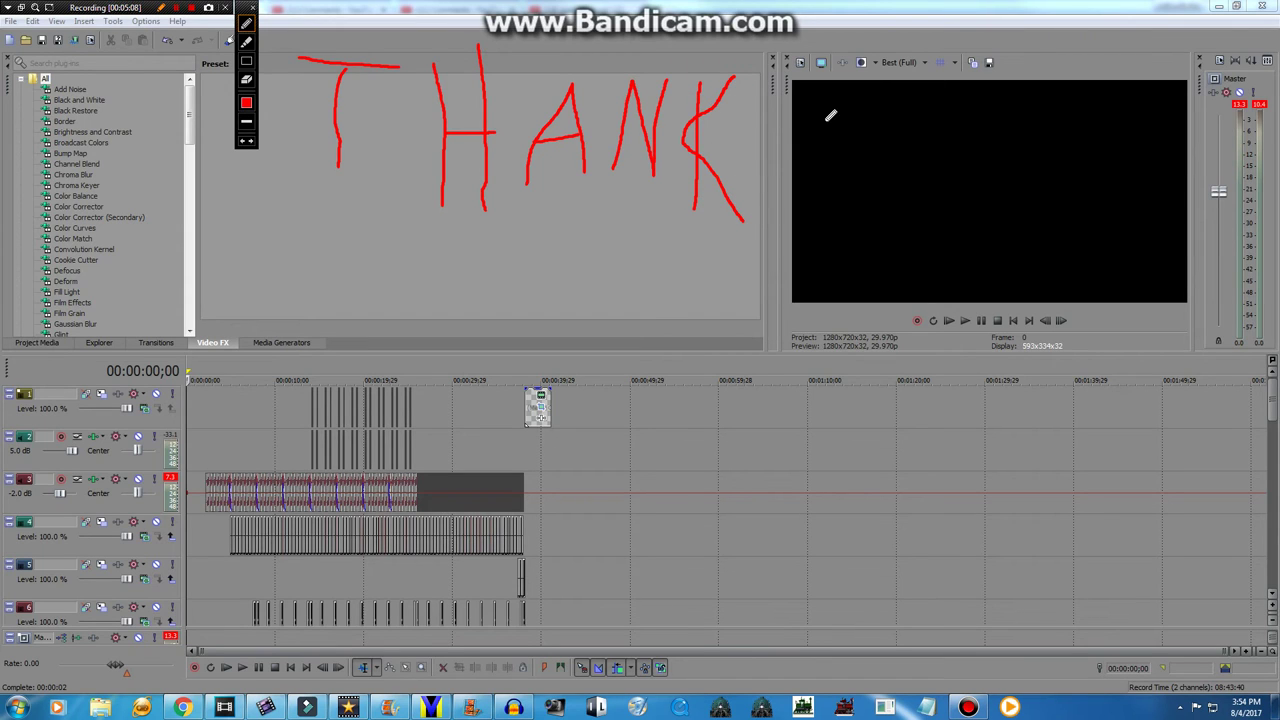
{"action": "mouse_move", "coordinate": [826, 121]}
{"action": "left_mouse_down"}
{"action": "mouse_move", "coordinate": [763, 176]}
{"action": "mouse_move", "coordinate": [821, 229]}
{"action": "mouse_move", "coordinate": [762, 260]}
{"action": "left_mouse_up"}
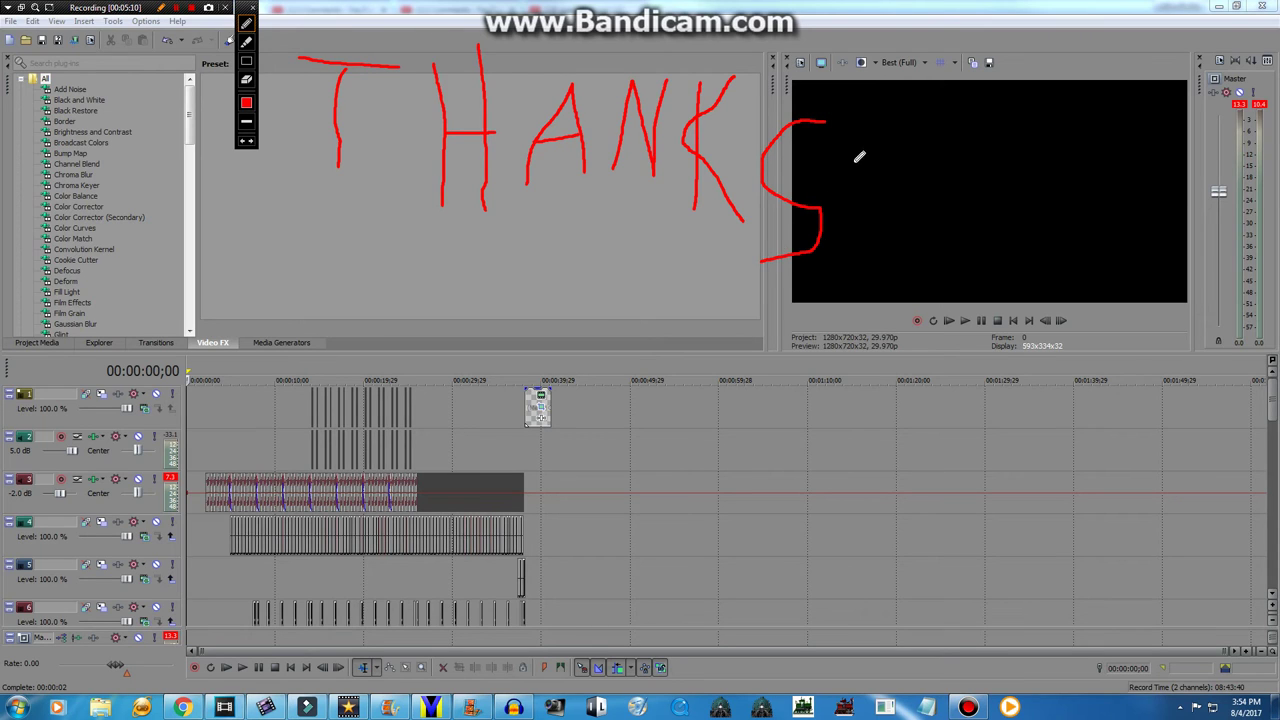